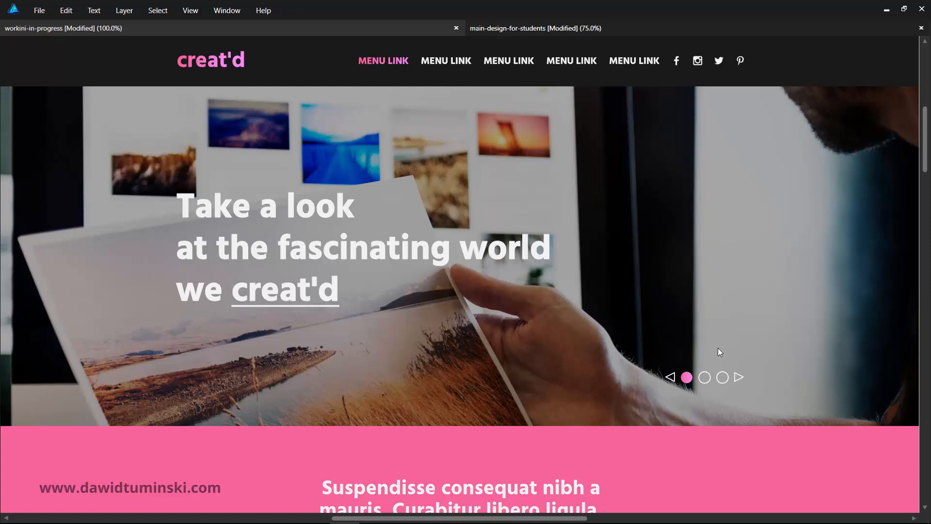
Step: Review the page design from the hero section through the featured and blog sections to the empty grid area
{"action": "scroll", "coordinate": [824, 149], "scroll_direction": "down", "scroll_amount": 5}
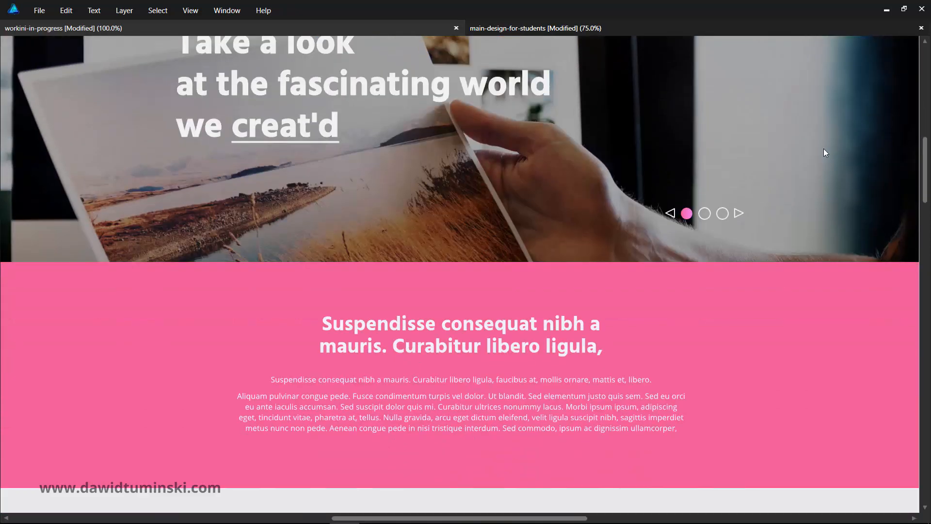
{"action": "scroll", "coordinate": [823, 151], "scroll_direction": "down", "scroll_amount": 4}
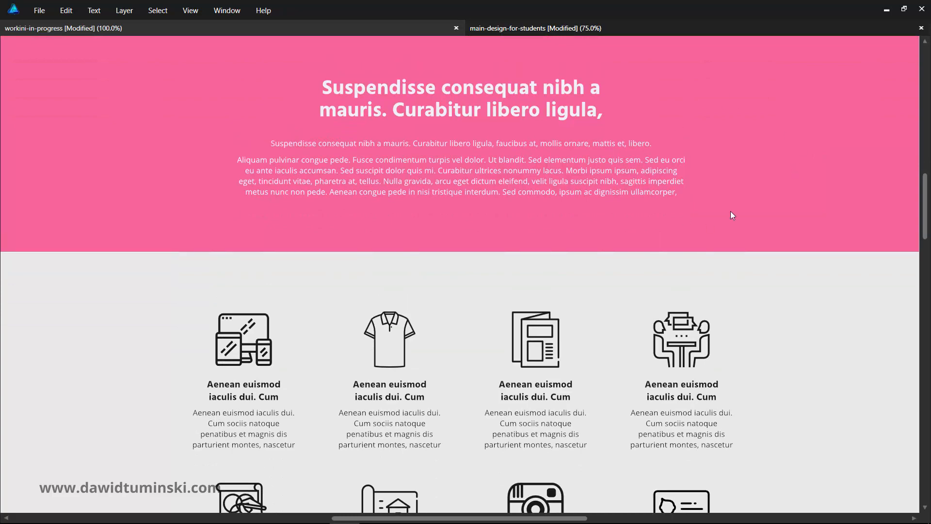
{"action": "scroll", "coordinate": [747, 168], "scroll_direction": "up", "scroll_amount": 1}
{"action": "scroll", "coordinate": [747, 168], "scroll_direction": "down", "scroll_amount": 3}
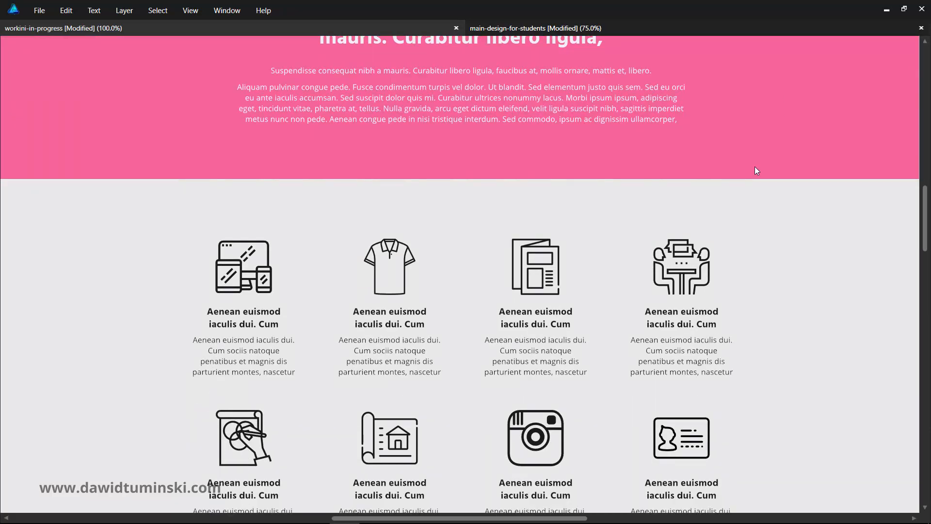
{"action": "scroll", "coordinate": [757, 165], "scroll_direction": "down", "scroll_amount": 9}
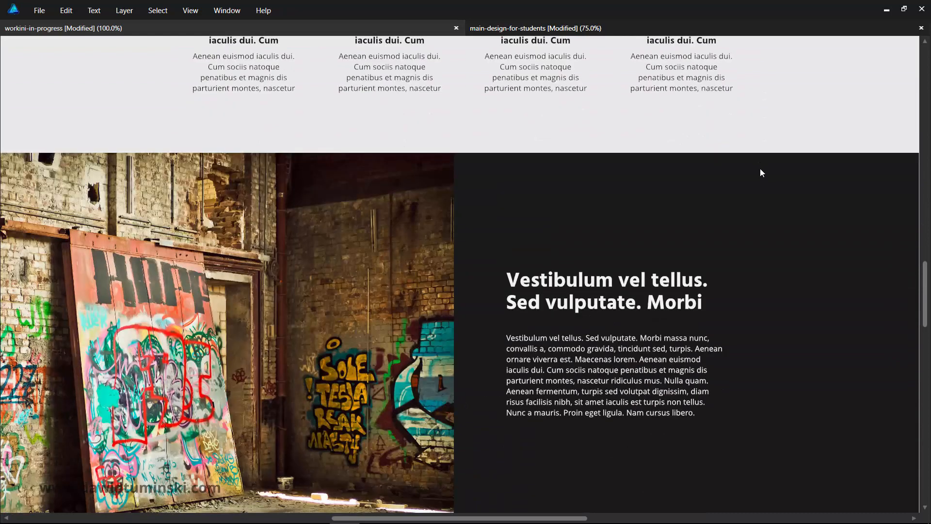
{"action": "scroll", "coordinate": [794, 243], "scroll_direction": "down", "scroll_amount": 1}
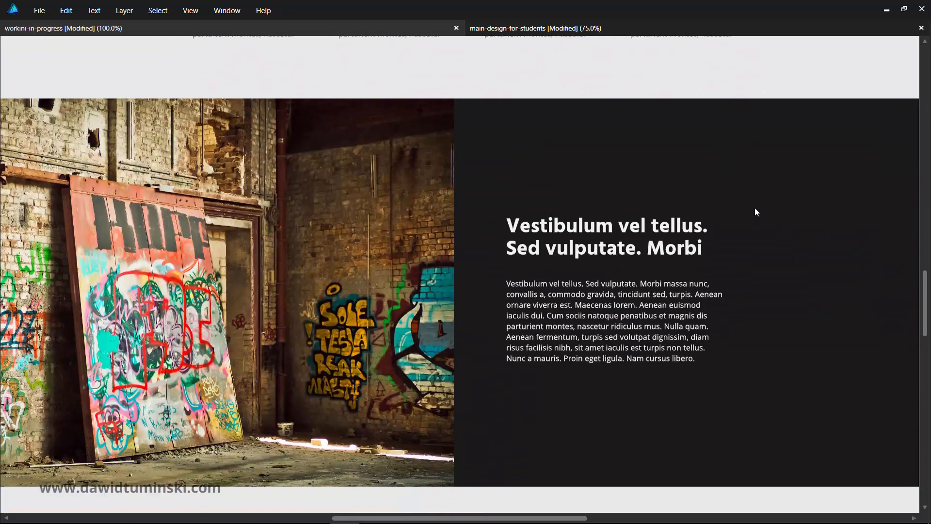
{"action": "scroll", "coordinate": [755, 209], "scroll_direction": "down", "scroll_amount": 1}
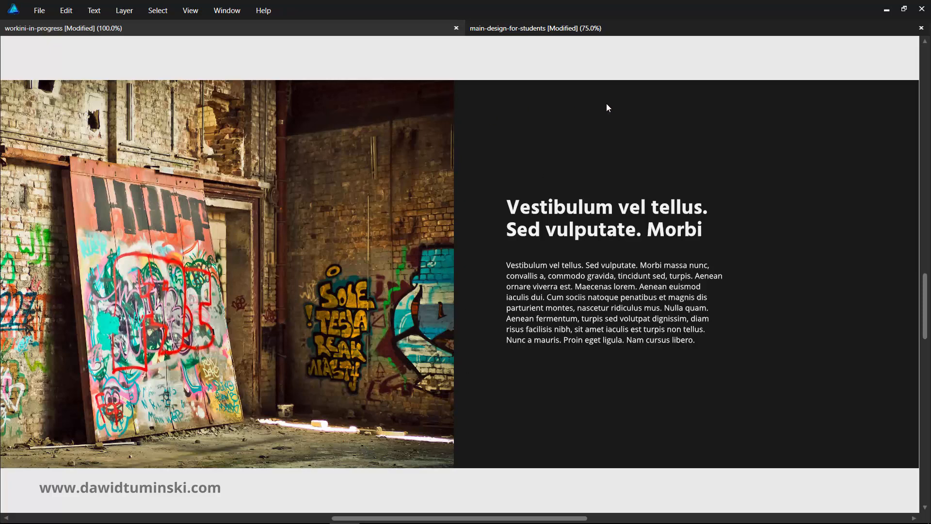
{"action": "scroll", "coordinate": [774, 174], "scroll_direction": "down", "scroll_amount": 8}
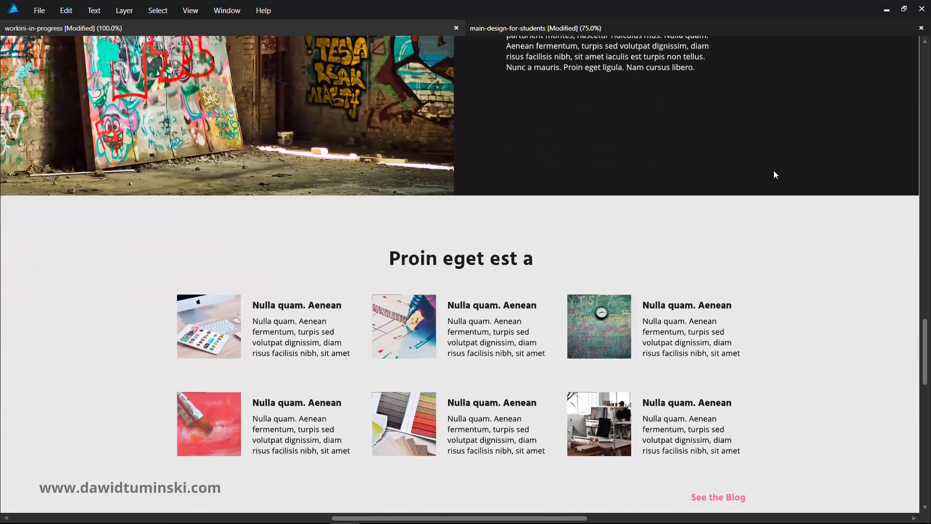
{"action": "scroll", "coordinate": [771, 181], "scroll_direction": "down", "scroll_amount": 1}
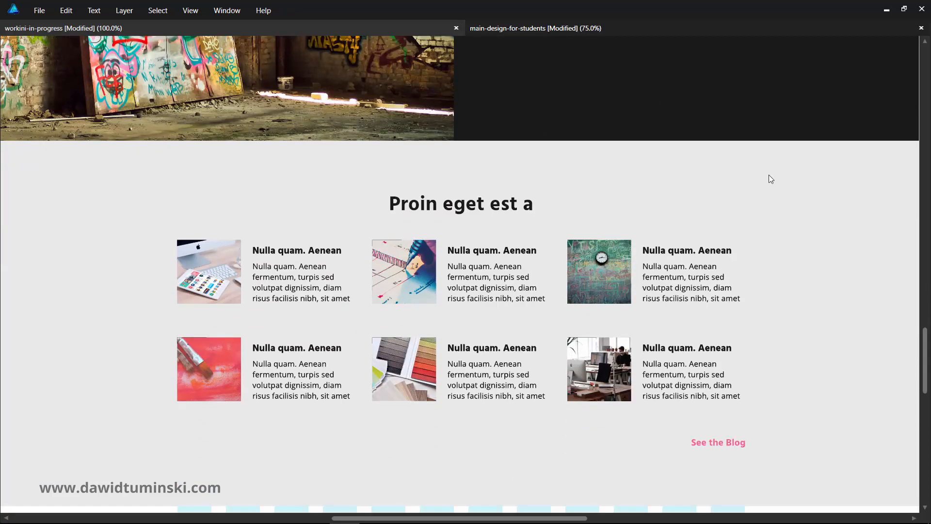
{"action": "scroll", "coordinate": [772, 179], "scroll_direction": "down", "scroll_amount": 7}
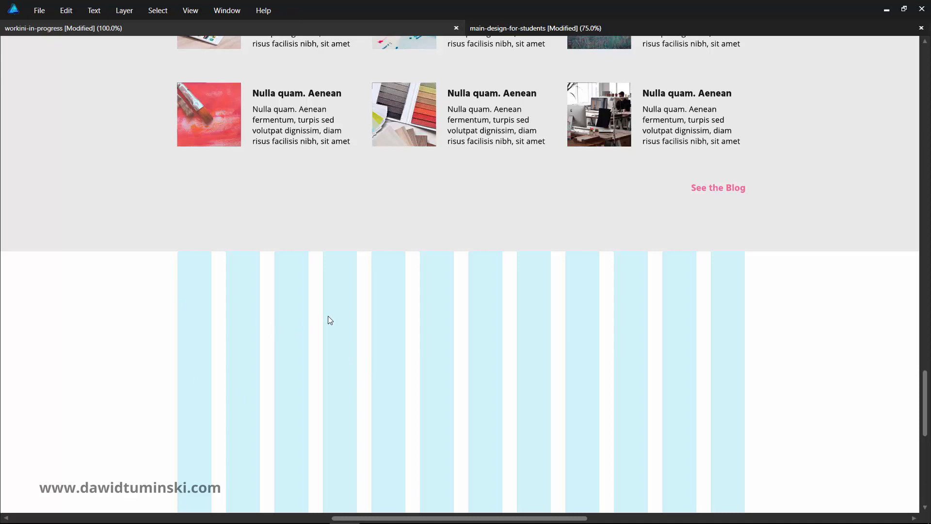
Step: Create a new layer named Gallery and place it between the Blog layer and the Grid group
{"action": "key", "text": "Tab"}
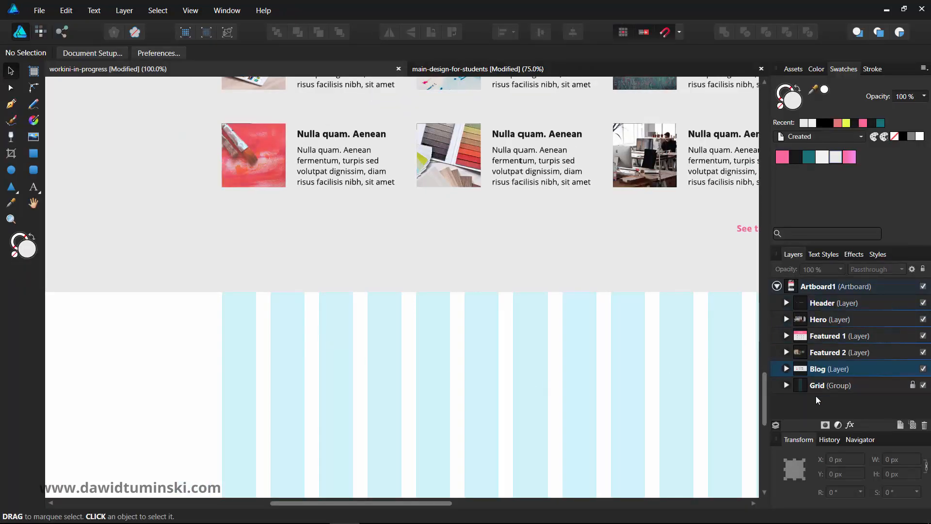
{"action": "left_click", "coordinate": [832, 386]}
{"action": "left_click", "coordinate": [901, 424]}
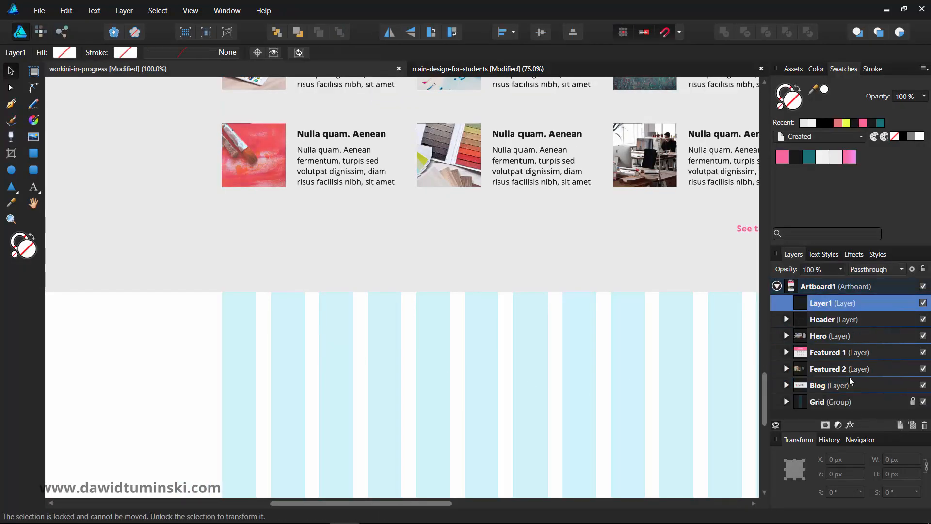
{"action": "double_click", "coordinate": [826, 304]}
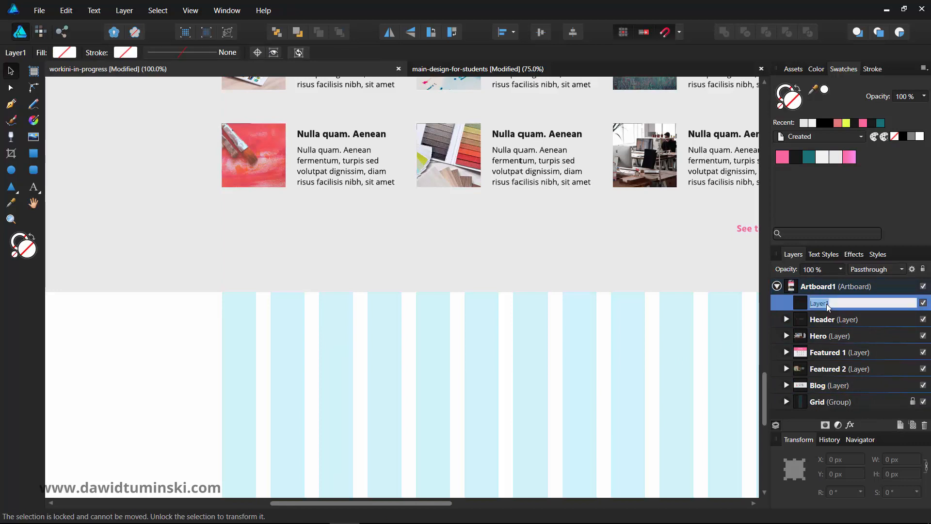
{"action": "type", "text": "Gallery"}
{"action": "key", "text": "Return"}
{"action": "left_click_drag", "start_coordinate": [828, 305], "coordinate": [824, 388]}
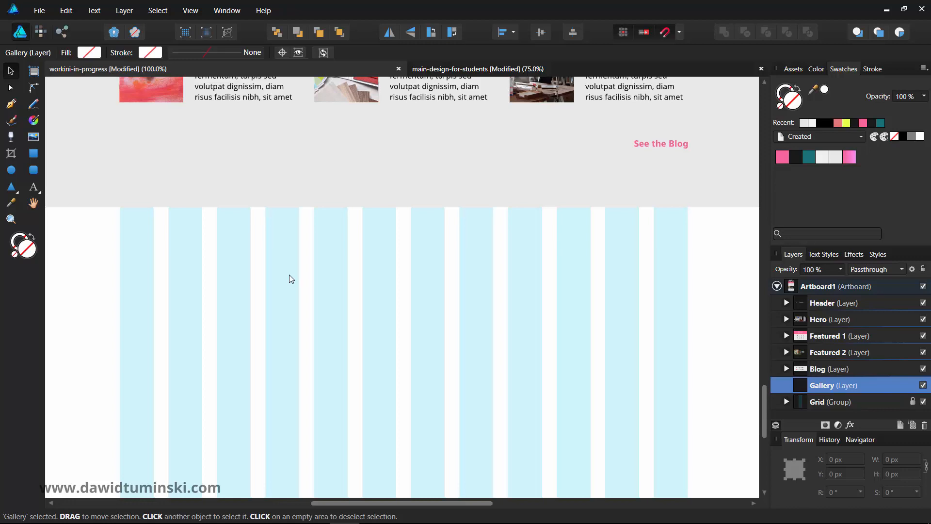
Step: Draw a pink rectangle about 368 × 198 px directly below the blog section, flush with the artboard's left edge
{"action": "key", "text": "ctrl+minus"}
{"action": "left_click", "coordinate": [679, 243]}
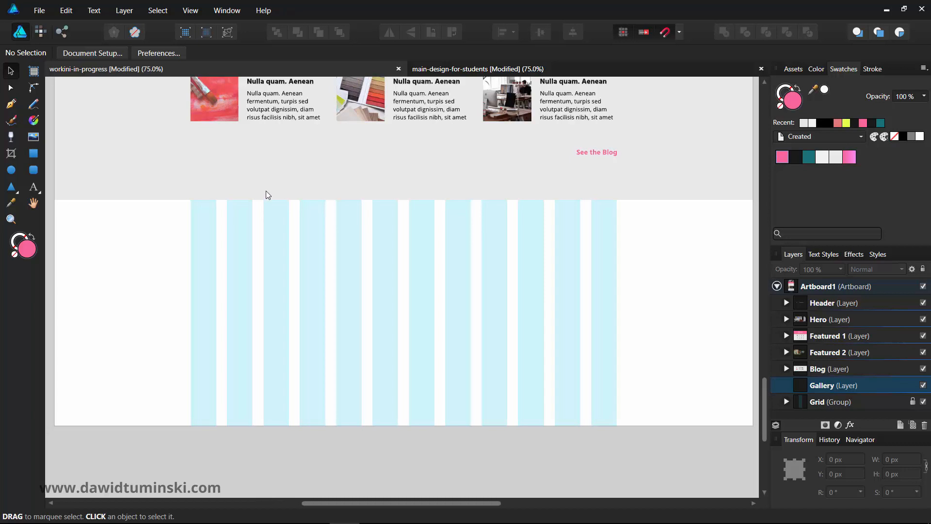
{"action": "left_click", "coordinate": [36, 153]}
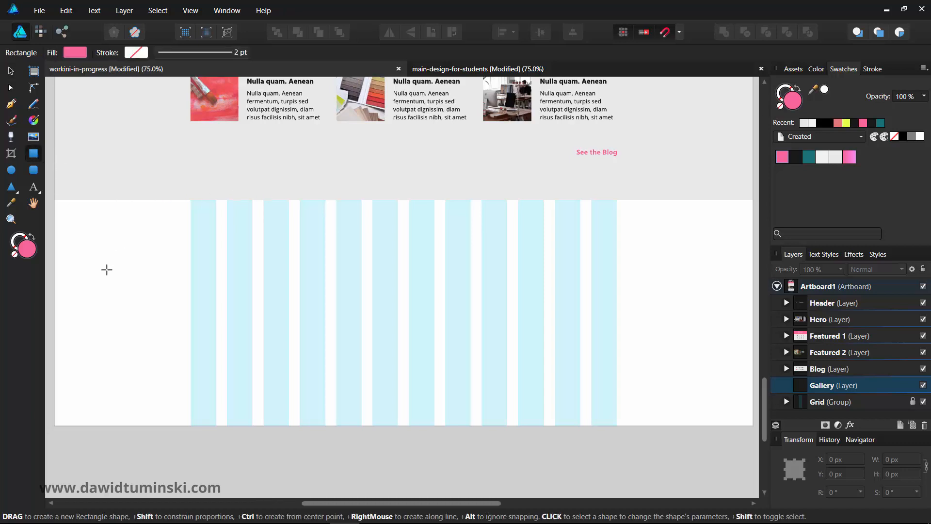
{"action": "left_click", "coordinate": [55, 199]}
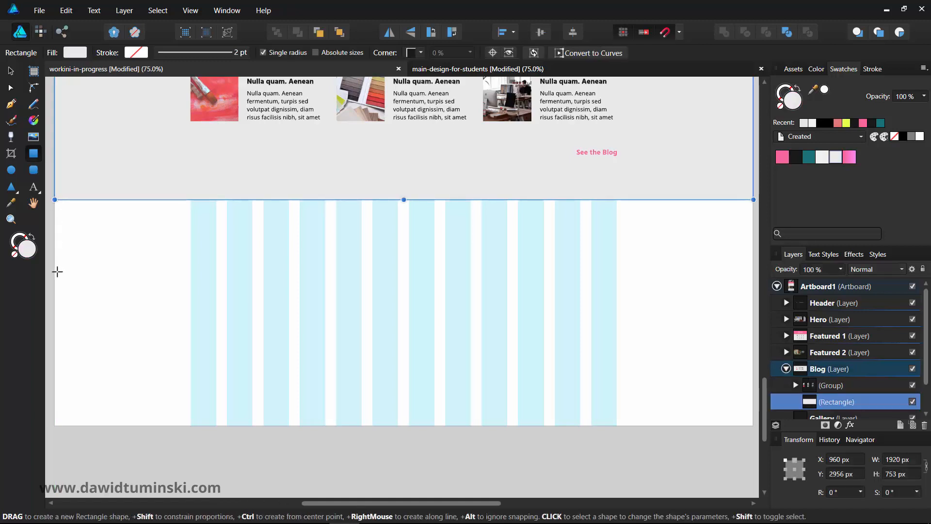
{"action": "left_click_drag", "start_coordinate": [55, 272], "coordinate": [188, 199]}
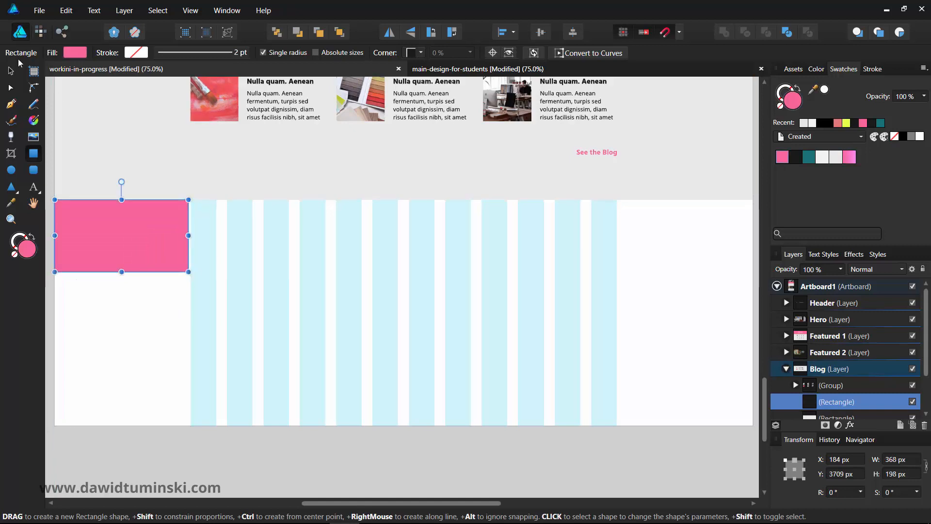
Step: Duplicate the pink rectangle edge to edge along the row, with copies about 184, 368 and 723 px wide
{"action": "left_click", "coordinate": [10, 70]}
{"action": "left_click_drag", "start_coordinate": [97, 236], "coordinate": [225, 257]}
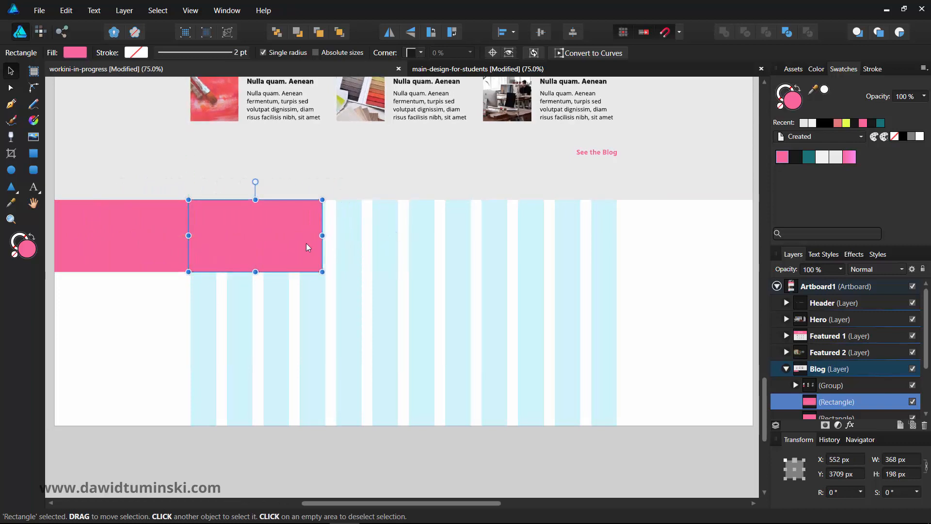
{"action": "left_click_drag", "start_coordinate": [322, 236], "coordinate": [433, 233]}
{"action": "left_click_drag", "start_coordinate": [523, 236], "coordinate": [653, 231]}
{"action": "key", "text": "space"}
{"action": "left_click_drag", "start_coordinate": [605, 367], "coordinate": [519, 358]}
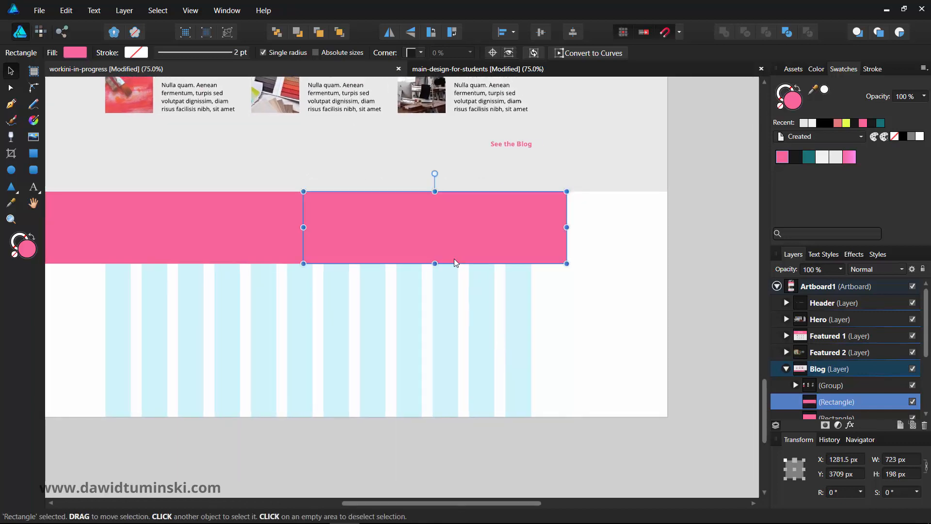
Step: Copy the 723 px wide rectangle to the end of the row and shorten it to about 277 px, flush with the artboard edge
{"action": "left_click_drag", "start_coordinate": [392, 221], "coordinate": [649, 240]}
{"action": "key", "text": "space"}
{"action": "left_click_drag", "start_coordinate": [640, 316], "coordinate": [588, 293]}
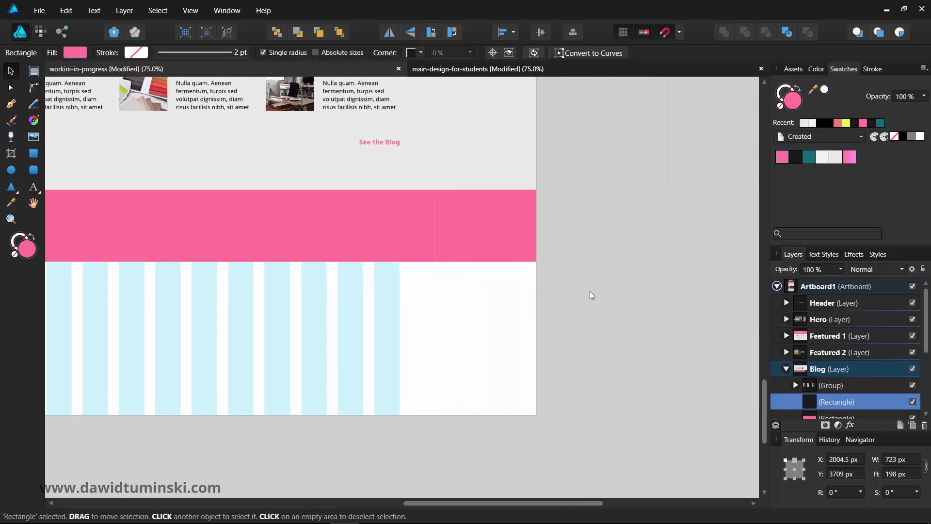
{"action": "left_click_drag", "start_coordinate": [699, 226], "coordinate": [535, 233]}
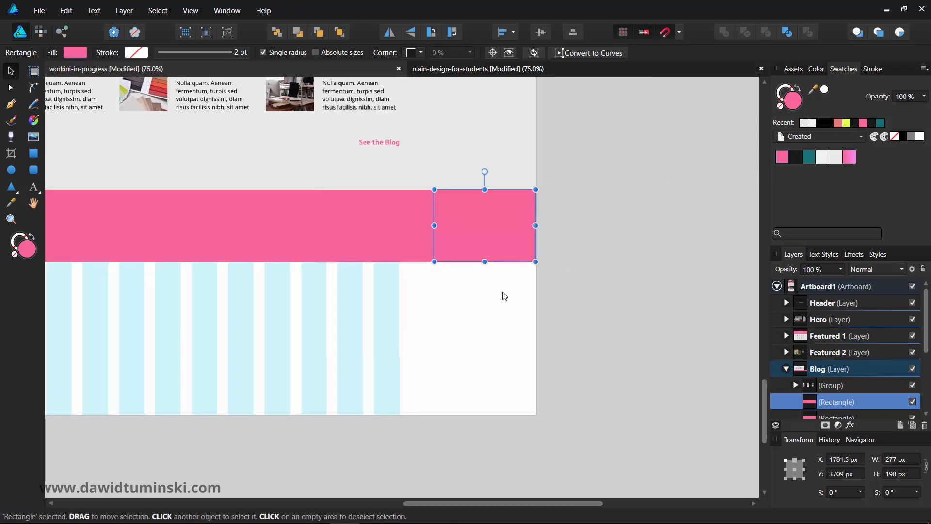
Step: Recolour the row's inner rectangles: the widest teal, the middle one light grey, and the narrowest near-black
{"action": "left_click", "coordinate": [418, 324]}
{"action": "left_click_drag", "start_coordinate": [421, 326], "coordinate": [543, 302]}
{"action": "left_click", "coordinate": [381, 213]}
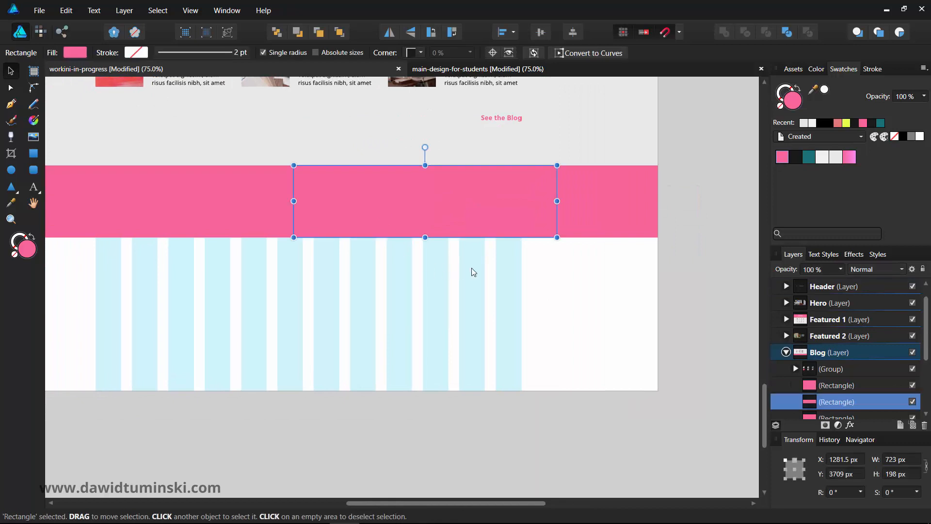
{"action": "left_click", "coordinate": [809, 157]}
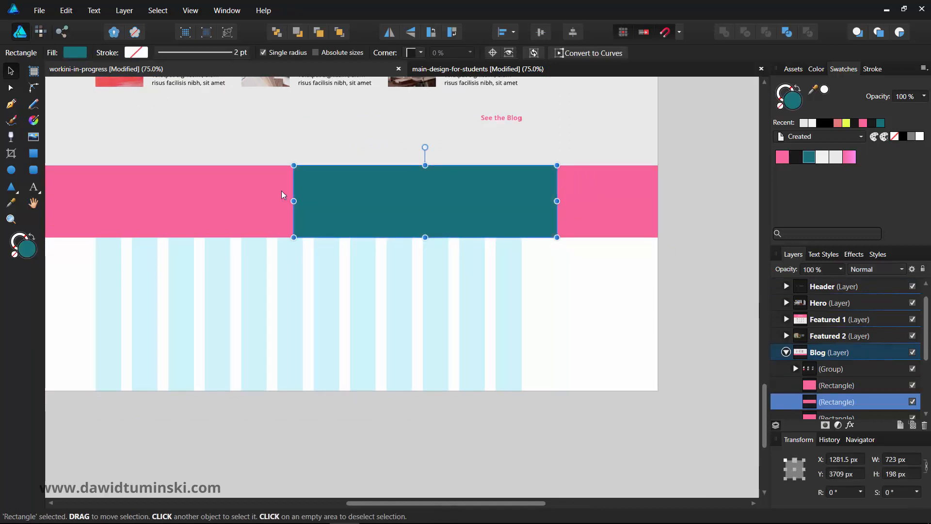
{"action": "left_click", "coordinate": [222, 216]}
{"action": "left_click", "coordinate": [836, 158]}
{"action": "left_click", "coordinate": [224, 321]}
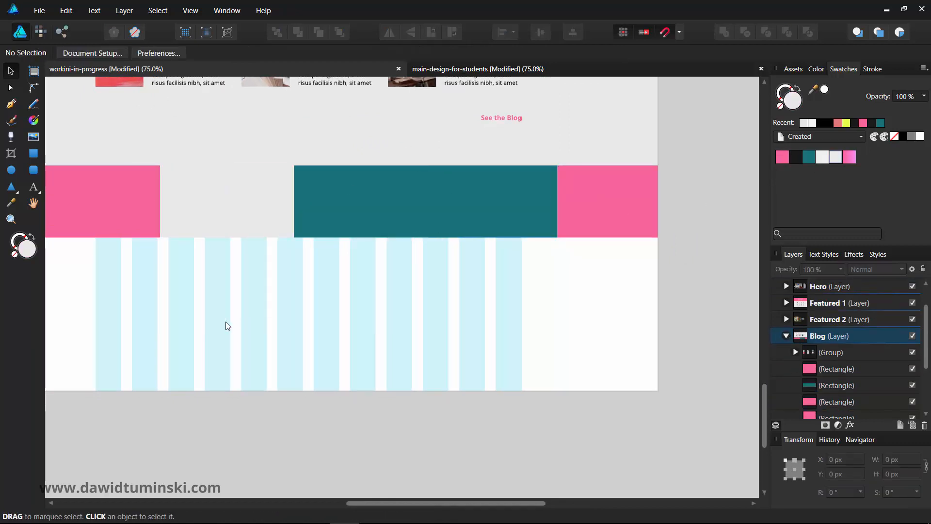
{"action": "left_click_drag", "start_coordinate": [224, 321], "coordinate": [284, 316]}
{"action": "left_click", "coordinate": [206, 223]}
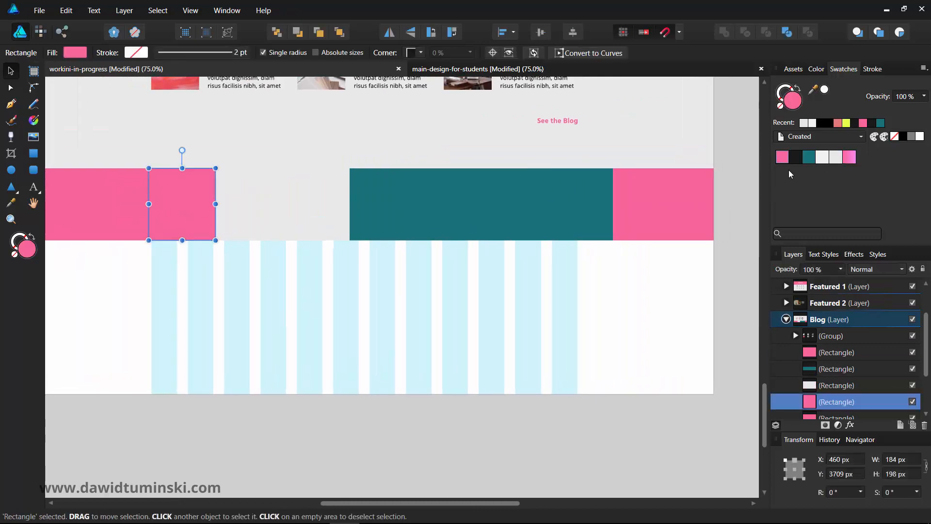
{"action": "left_click", "coordinate": [795, 157]}
{"action": "left_click", "coordinate": [520, 265]}
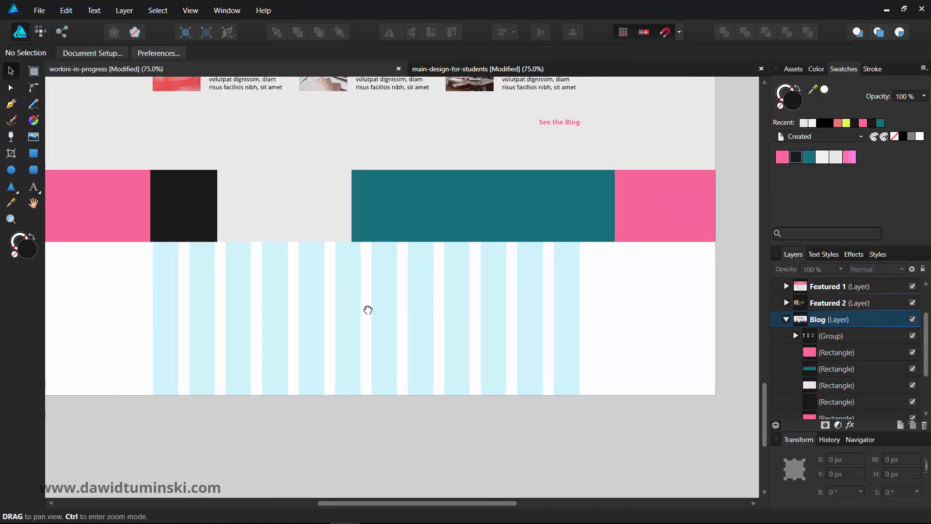
Step: Duplicate all five rectangles of the row and place the copies directly below the original row
{"action": "left_click_drag", "start_coordinate": [365, 310], "coordinate": [393, 286]}
{"action": "left_click", "coordinate": [688, 187]}
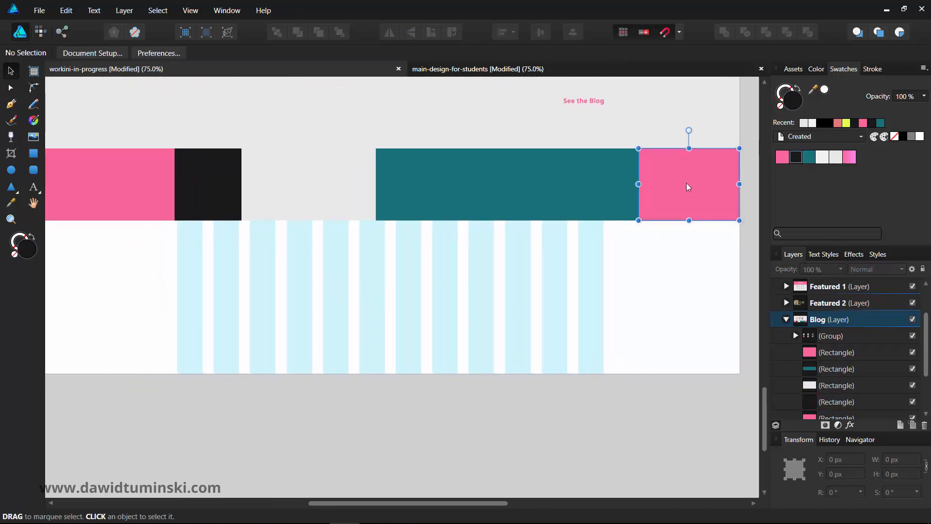
{"action": "left_click", "coordinate": [420, 194], "text": "shift"}
{"action": "left_click", "coordinate": [291, 208], "text": "shift"}
{"action": "left_click", "coordinate": [207, 201], "text": "shift"}
{"action": "left_click", "coordinate": [134, 195], "text": "shift"}
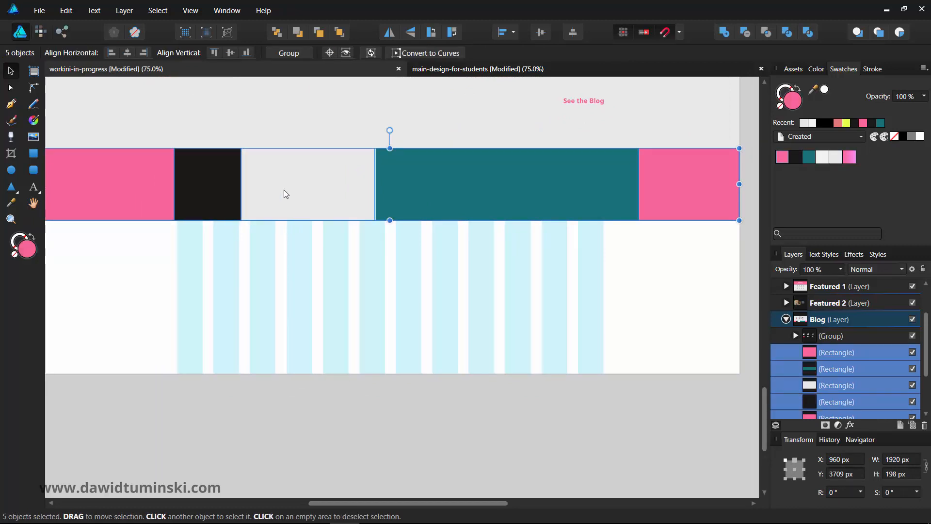
{"action": "key", "text": "ctrl+j"}
{"action": "left_click_drag", "start_coordinate": [287, 187], "coordinate": [290, 251]}
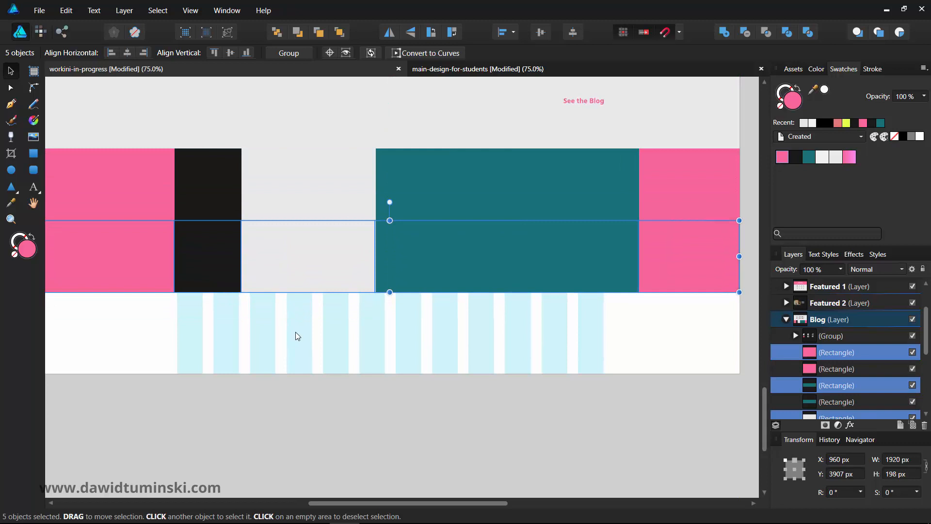
Step: Flip the lower row horizontally as one group and ungroup it back into separate rectangles
{"action": "key", "text": "ctrl+g"}
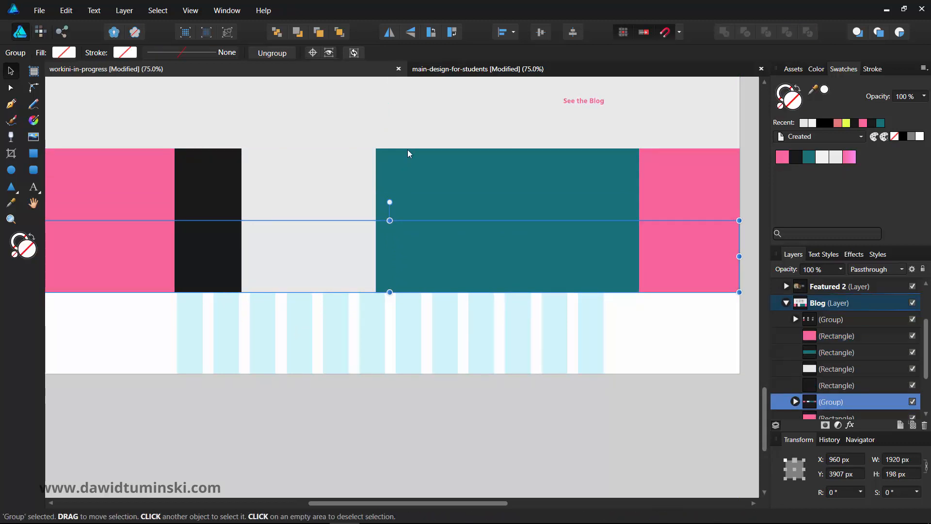
{"action": "left_click", "coordinate": [389, 32]}
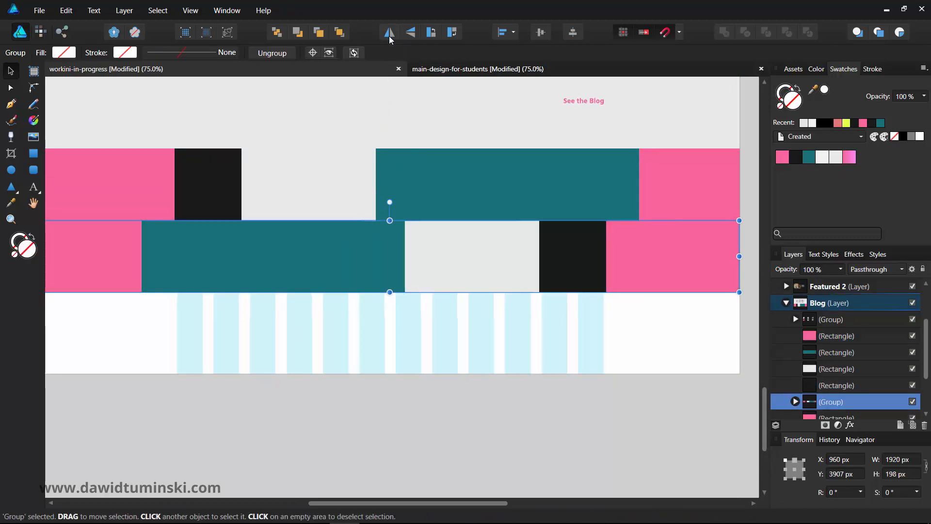
{"action": "left_click", "coordinate": [433, 344]}
{"action": "scroll", "coordinate": [326, 330], "scroll_direction": "up", "scroll_amount": 1}
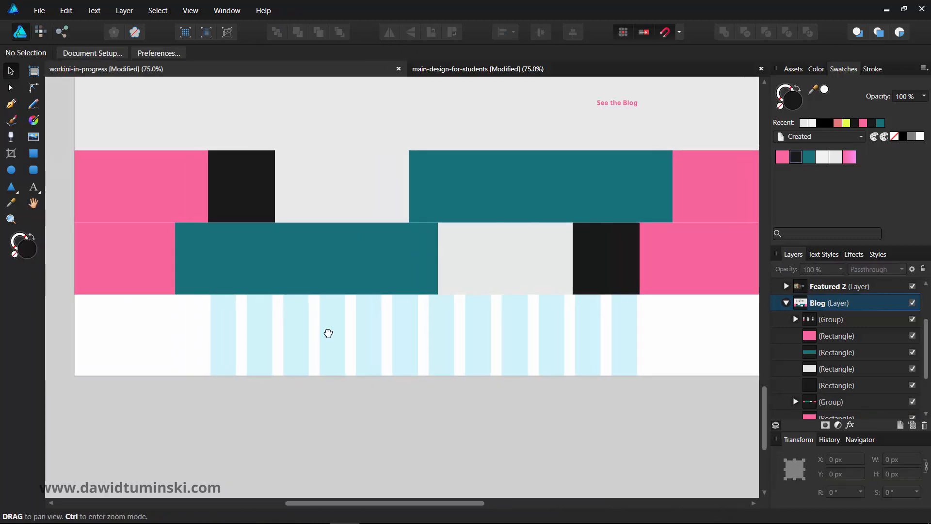
{"action": "scroll", "coordinate": [210, 345], "scroll_direction": "right", "scroll_amount": 1}
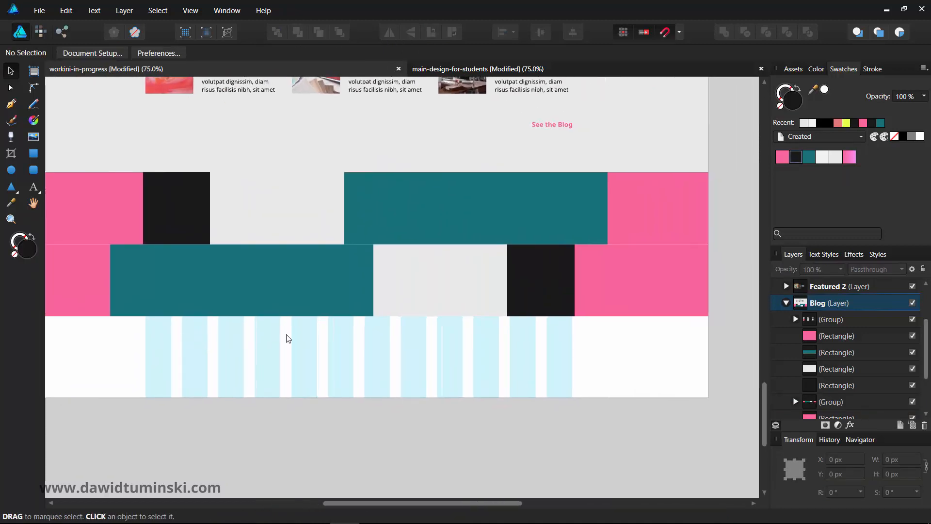
{"action": "key", "text": "space"}
{"action": "left_click_drag", "start_coordinate": [235, 345], "coordinate": [273, 339]}
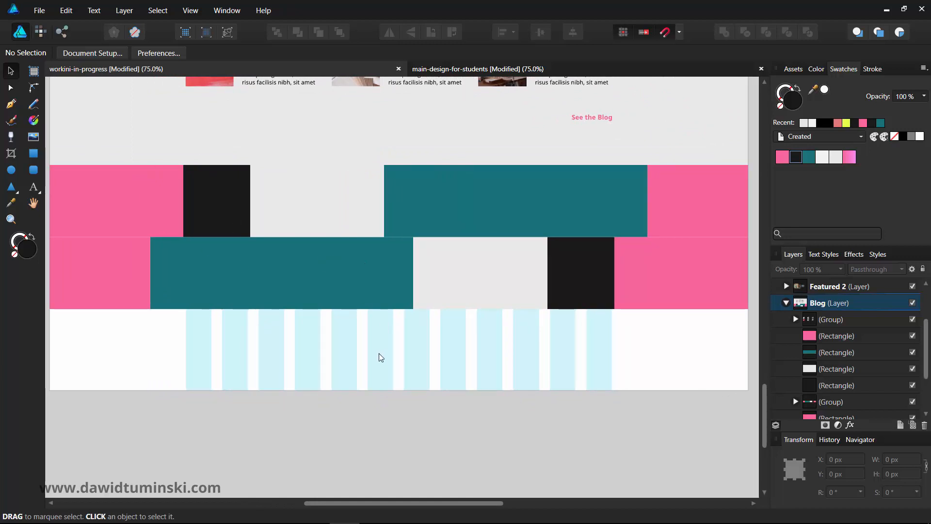
{"action": "left_click", "coordinate": [334, 279]}
{"action": "key", "text": "ctrl+shift+g"}
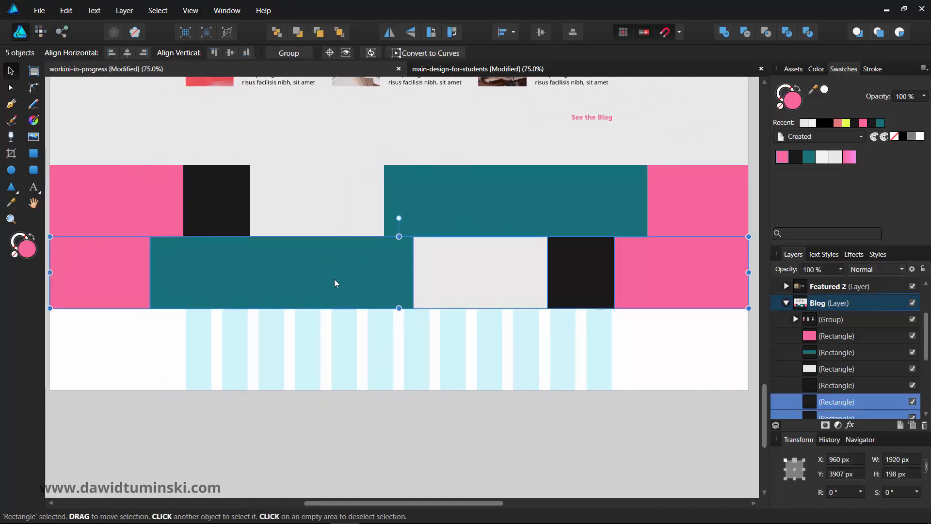
Step: Check the individual rectangles of both gallery rows and their entries in the layer stack
{"action": "left_click", "coordinate": [117, 189]}
{"action": "left_click", "coordinate": [228, 223]}
{"action": "left_click", "coordinate": [320, 214]}
{"action": "left_click", "coordinate": [461, 200]}
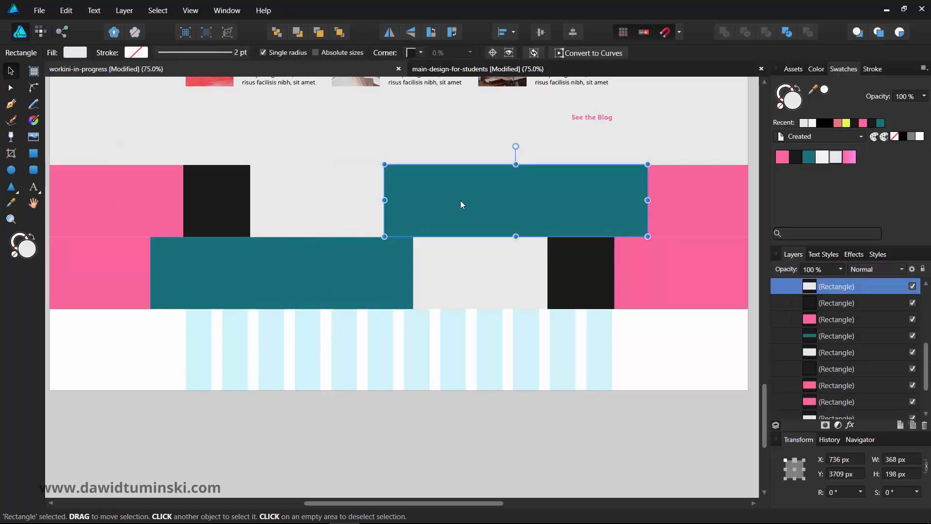
{"action": "left_click", "coordinate": [685, 191]}
{"action": "left_click", "coordinate": [679, 261]}
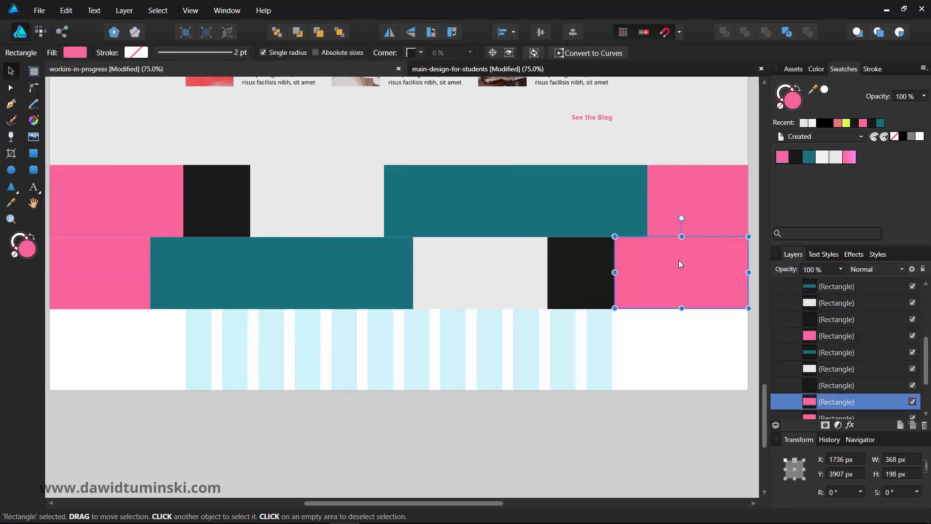
{"action": "left_click", "coordinate": [588, 266]}
{"action": "left_click", "coordinate": [488, 266]}
{"action": "left_click", "coordinate": [444, 198]}
{"action": "left_click", "coordinate": [363, 259]}
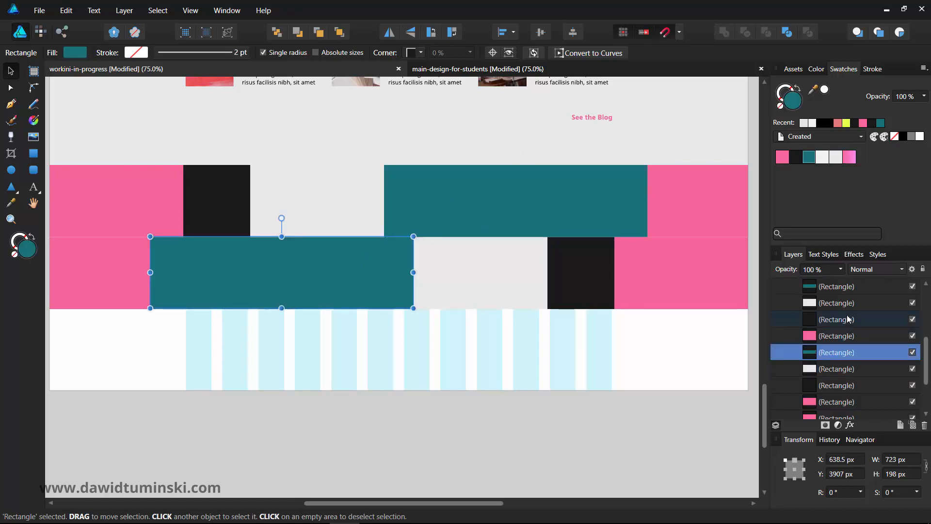
{"action": "scroll", "coordinate": [854, 320], "scroll_direction": "up", "scroll_amount": 1}
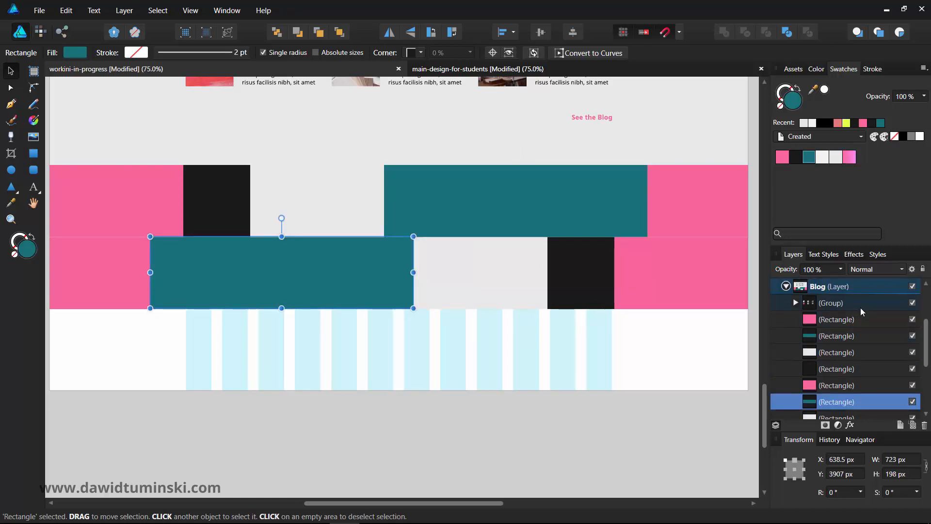
{"action": "left_click", "coordinate": [860, 307]}
{"action": "left_click", "coordinate": [863, 320]}
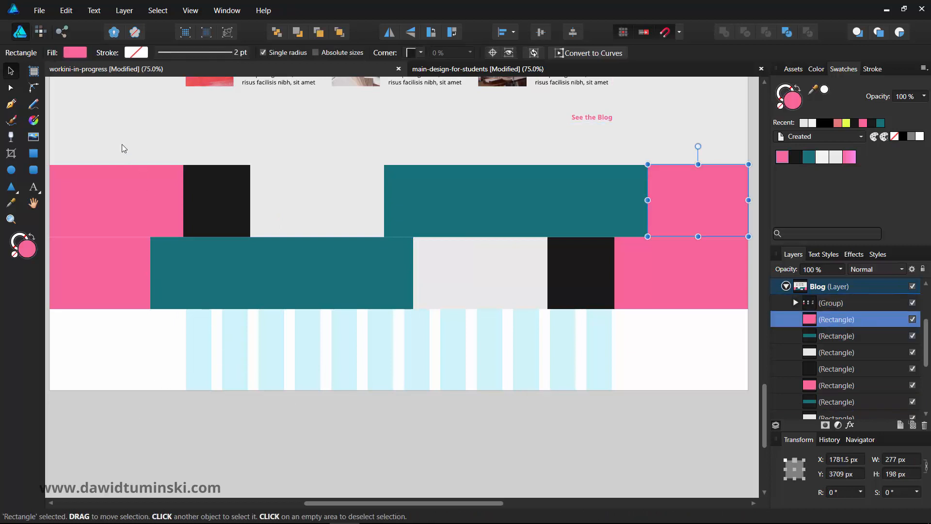
{"action": "left_click", "coordinate": [336, 350]}
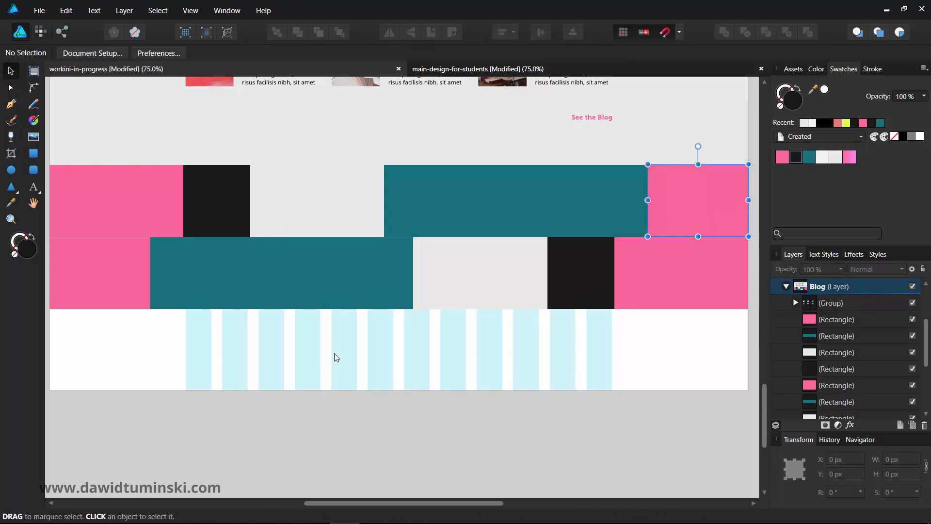
Step: Place the image 1.jpg from the imgs/instagram folder at its default size and move it over the lower row's teal rectangle
{"action": "left_click", "coordinate": [37, 139]}
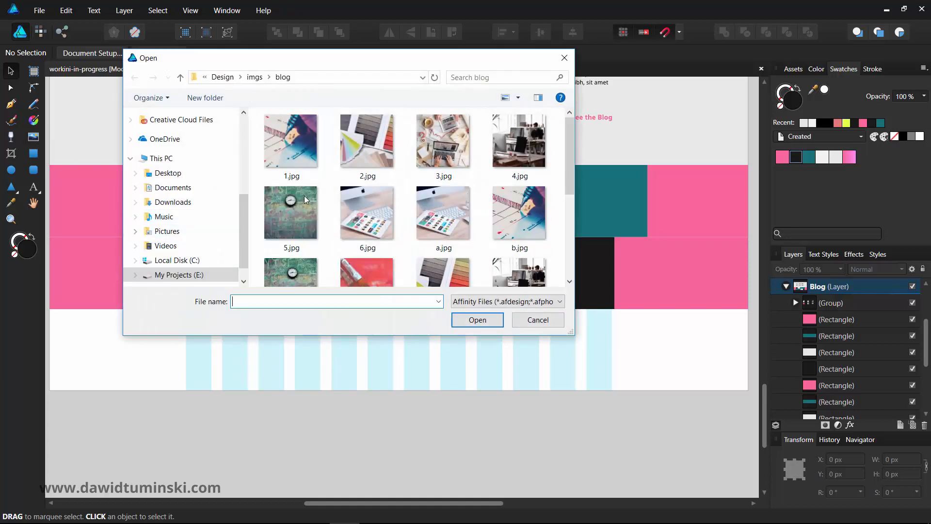
{"action": "left_click", "coordinate": [254, 76]}
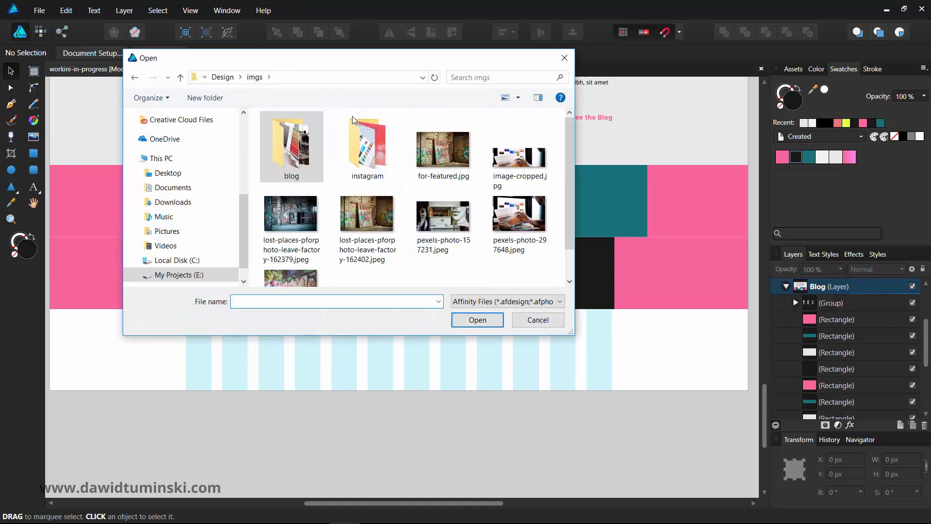
{"action": "double_click", "coordinate": [378, 135]}
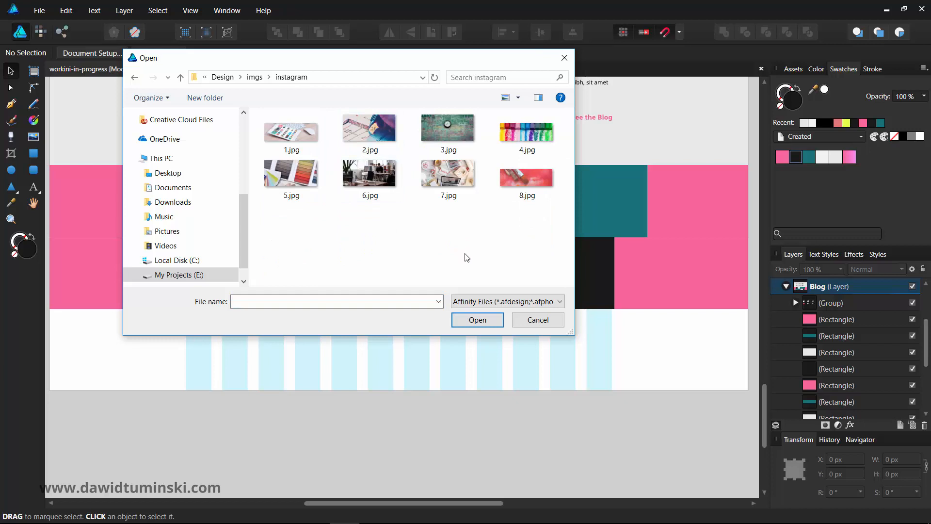
{"action": "left_click", "coordinate": [297, 133]}
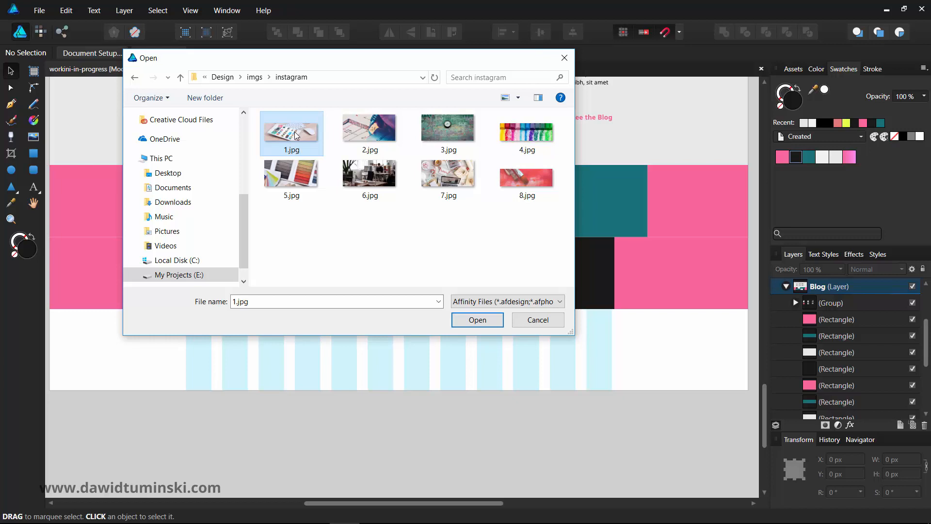
{"action": "left_click", "coordinate": [488, 321]}
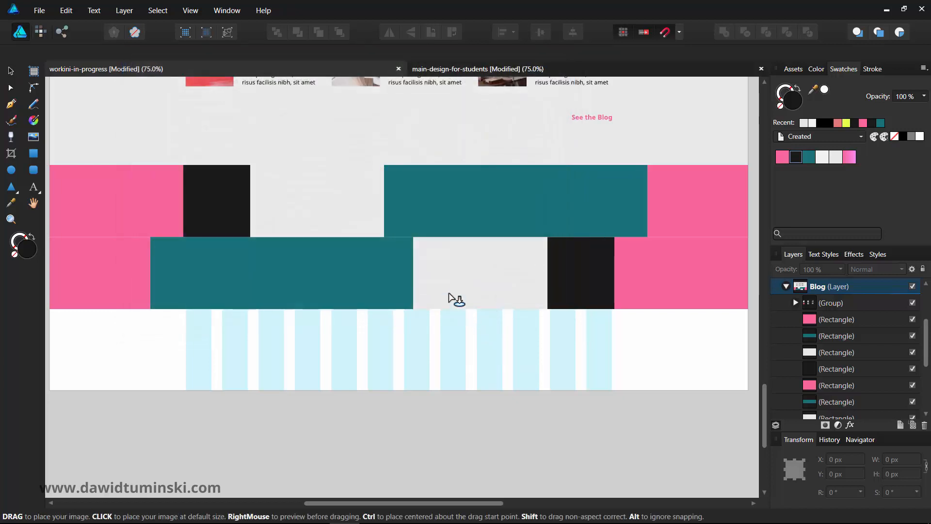
{"action": "left_click", "coordinate": [463, 195]}
{"action": "left_click_drag", "start_coordinate": [424, 170], "coordinate": [341, 261]}
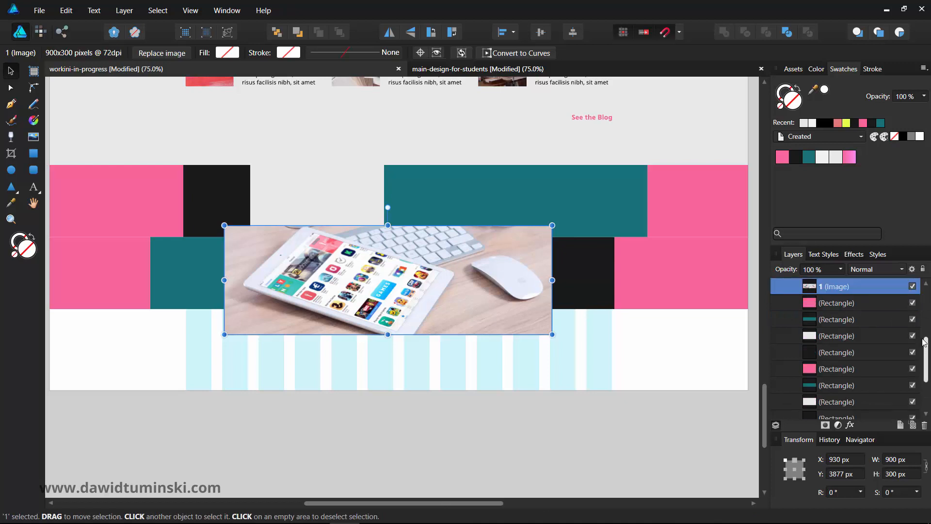
Step: Clip the tablet image inside the lower row's teal rectangle and reposition it so it fills the whole rectangle
{"action": "left_click_drag", "start_coordinate": [926, 349], "coordinate": [924, 340]}
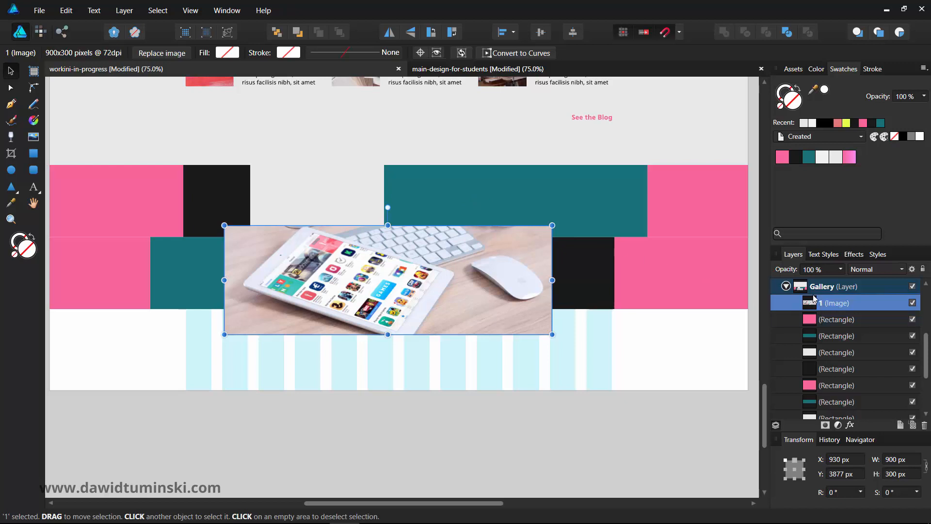
{"action": "mouse_move", "coordinate": [815, 299]}
{"action": "left_mouse_down"}
{"action": "mouse_move", "coordinate": [824, 410]}
{"action": "mouse_move", "coordinate": [822, 334]}
{"action": "mouse_move", "coordinate": [834, 322]}
{"action": "mouse_move", "coordinate": [814, 320]}
{"action": "mouse_move", "coordinate": [828, 328]}
{"action": "mouse_move", "coordinate": [820, 299]}
{"action": "mouse_move", "coordinate": [827, 325]}
{"action": "left_mouse_up"}
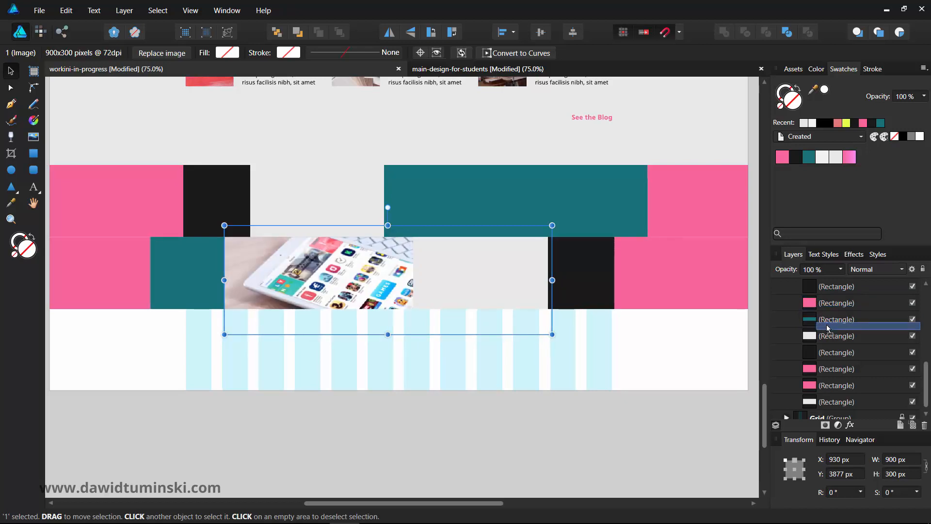
{"action": "left_click_drag", "start_coordinate": [826, 324], "coordinate": [826, 325]}
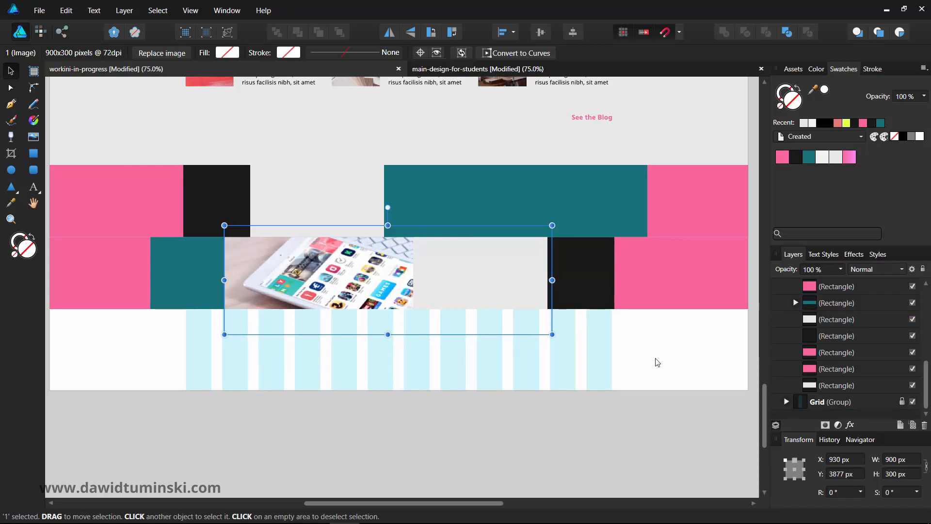
{"action": "left_click_drag", "start_coordinate": [419, 288], "coordinate": [331, 266]}
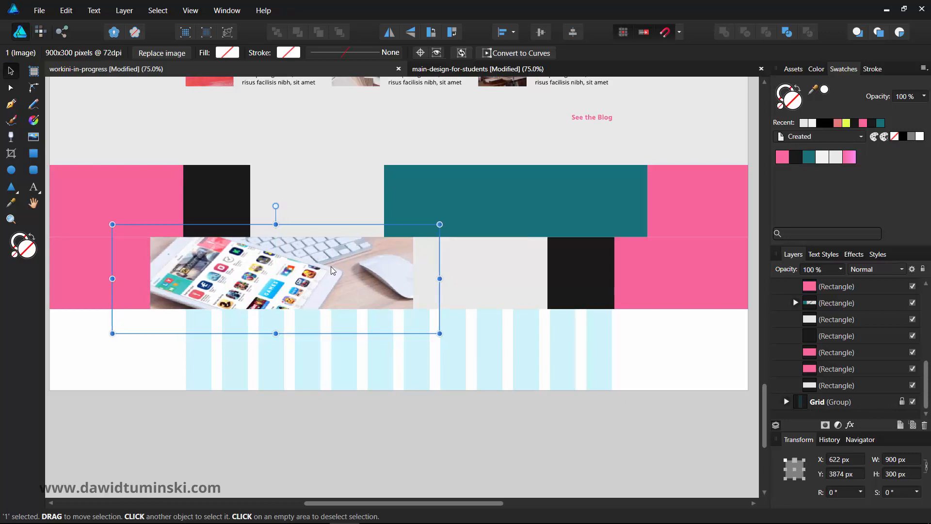
{"action": "left_click", "coordinate": [144, 403]}
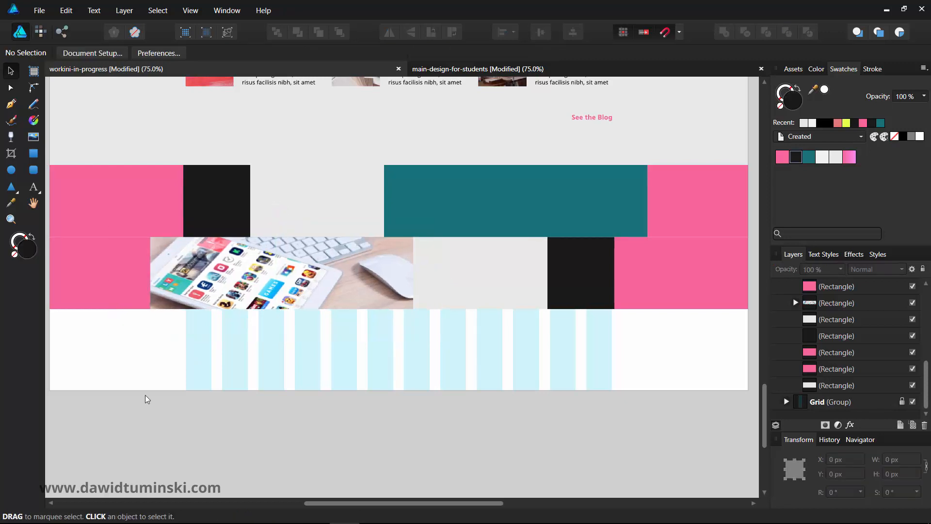
Step: Place the image 4.jpg from the instagram folder into the Gallery layer at its default size and move it down over the lower row
{"action": "scroll", "coordinate": [829, 336], "scroll_direction": "up", "scroll_amount": 3}
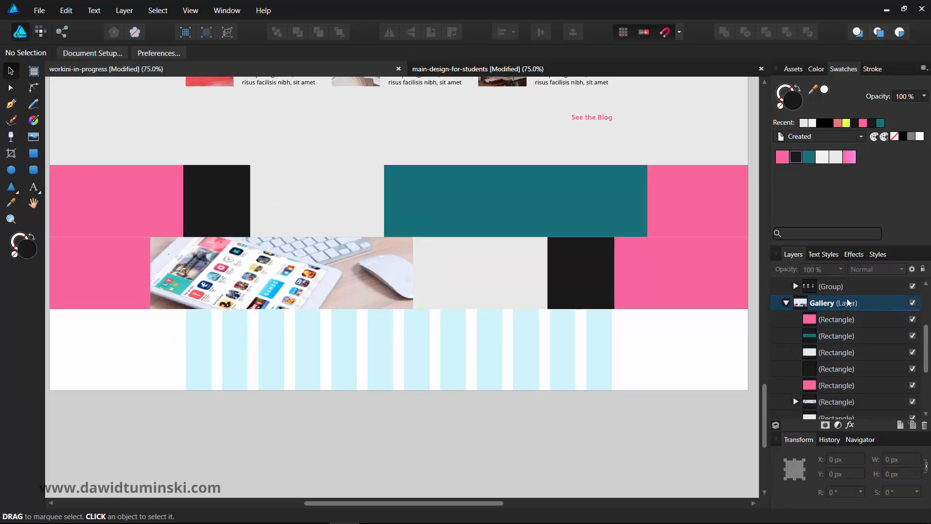
{"action": "left_click", "coordinate": [878, 303]}
{"action": "scroll", "coordinate": [875, 316], "scroll_direction": "down", "scroll_amount": 1}
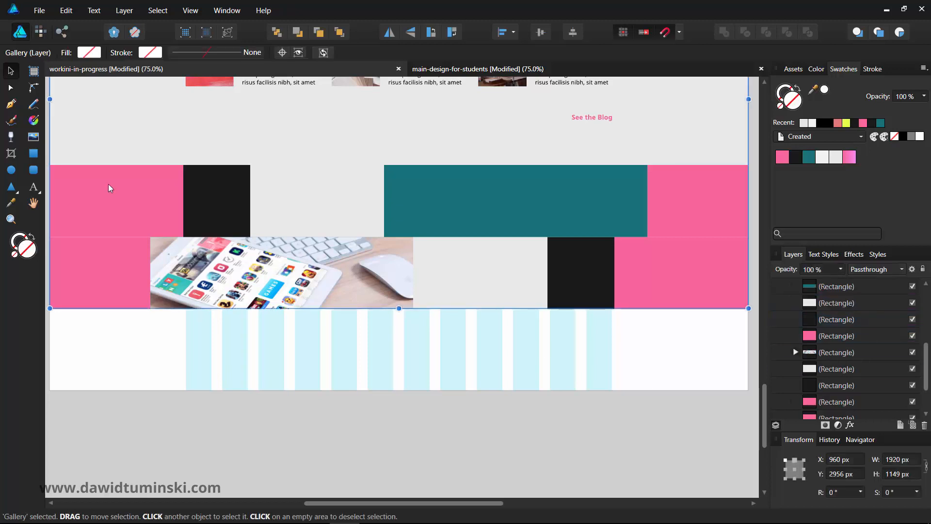
{"action": "left_click", "coordinate": [34, 137]}
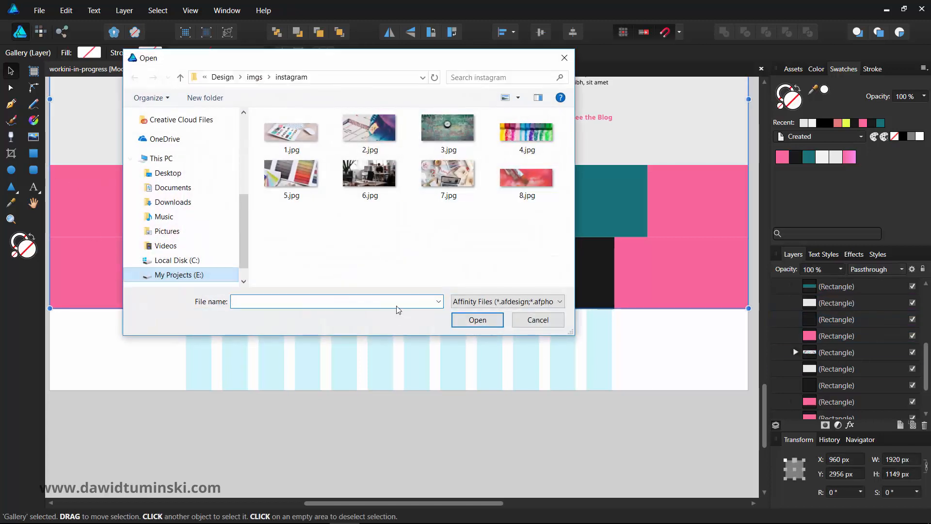
{"action": "double_click", "coordinate": [525, 132]}
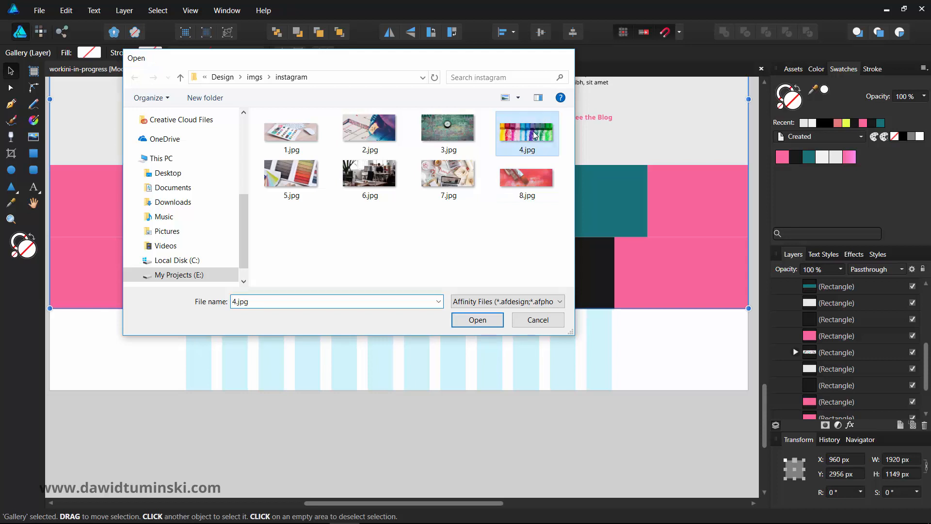
{"action": "left_click", "coordinate": [476, 192]}
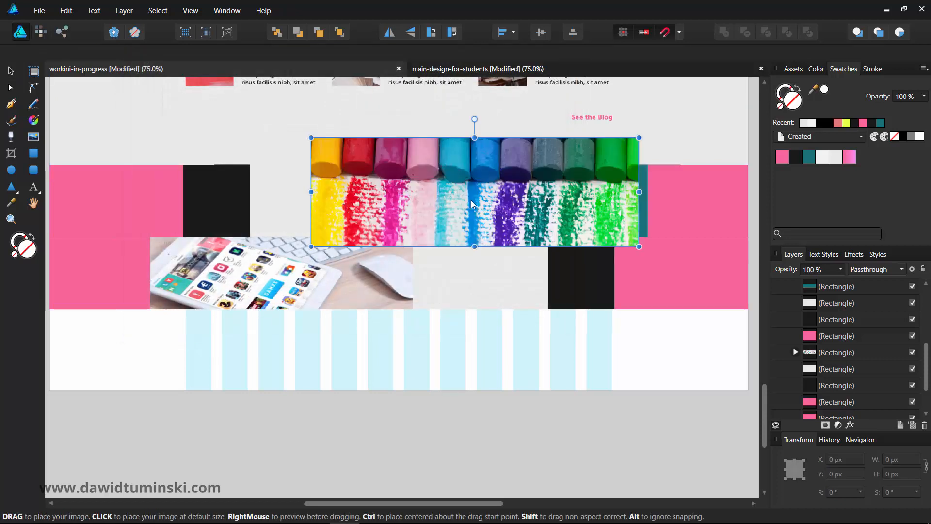
{"action": "left_click_drag", "start_coordinate": [453, 166], "coordinate": [528, 276]}
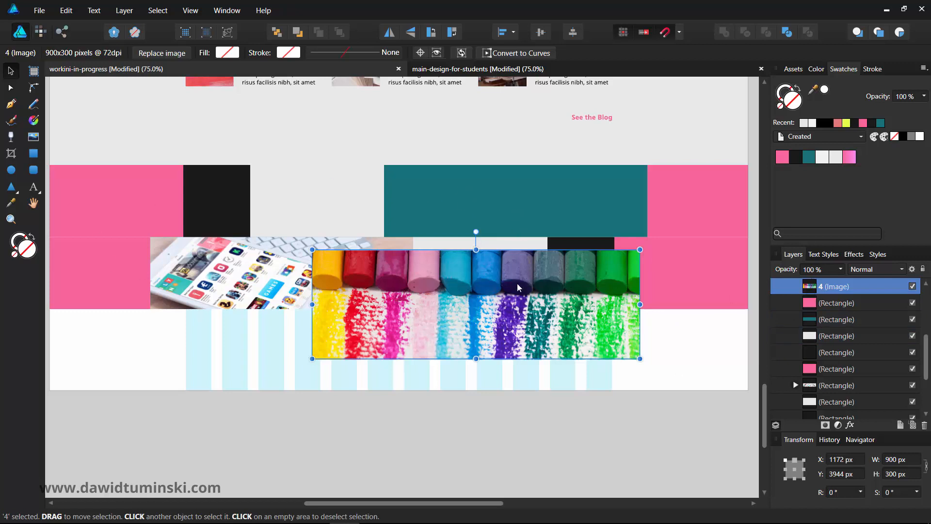
Step: Clip the crayon image inside the upper row's teal rectangle and reposition it so it fills the whole rectangle
{"action": "left_click_drag", "start_coordinate": [810, 290], "coordinate": [824, 330]}
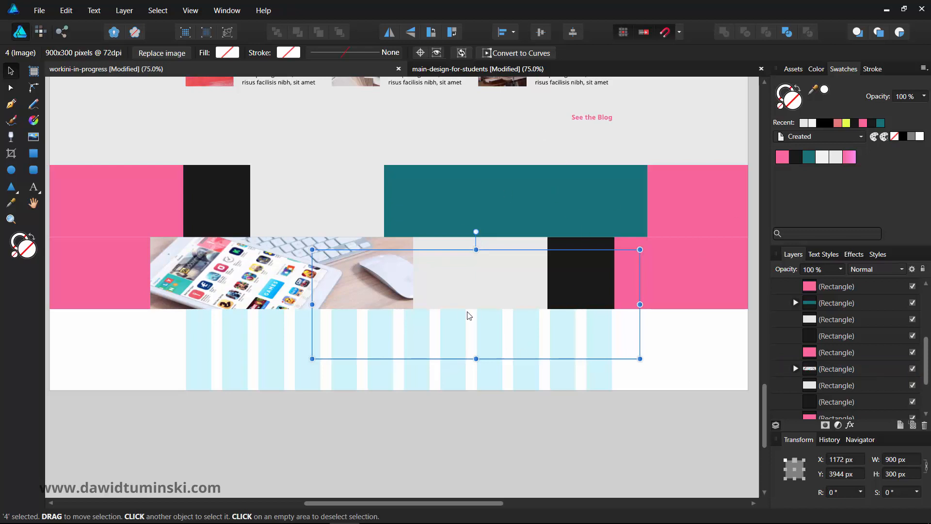
{"action": "left_click_drag", "start_coordinate": [502, 319], "coordinate": [530, 231]}
{"action": "left_click", "coordinate": [532, 422]}
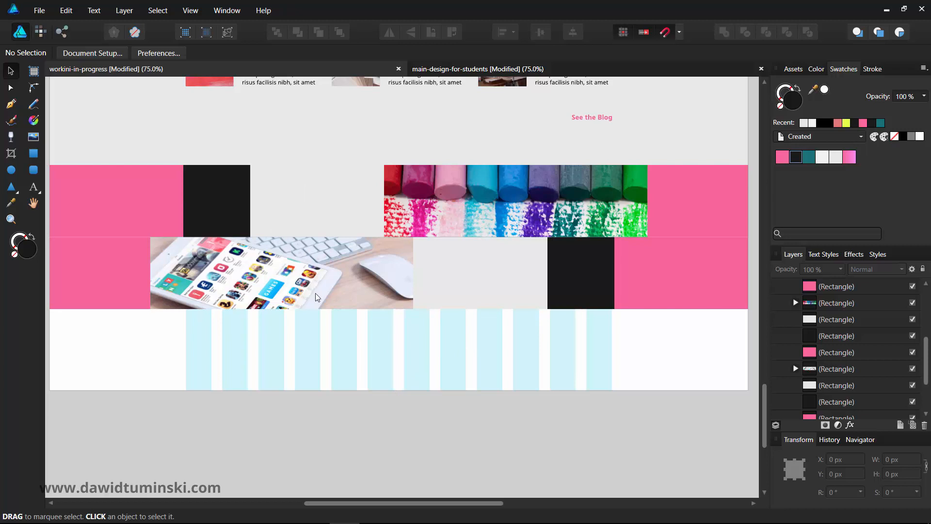
Step: Recolour the right-end rectangles of the two rows: the lower one yellow and the upper one teal
{"action": "left_click", "coordinate": [684, 282]}
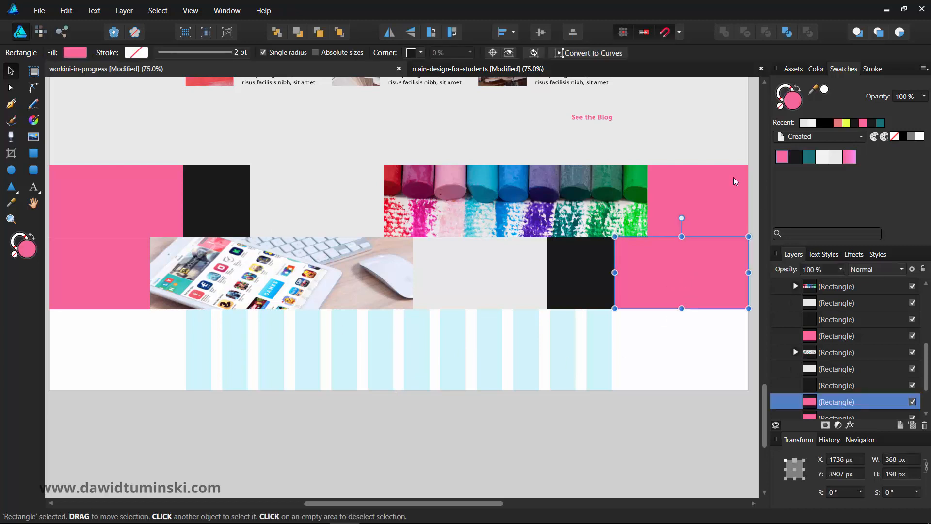
{"action": "left_click", "coordinate": [846, 124]}
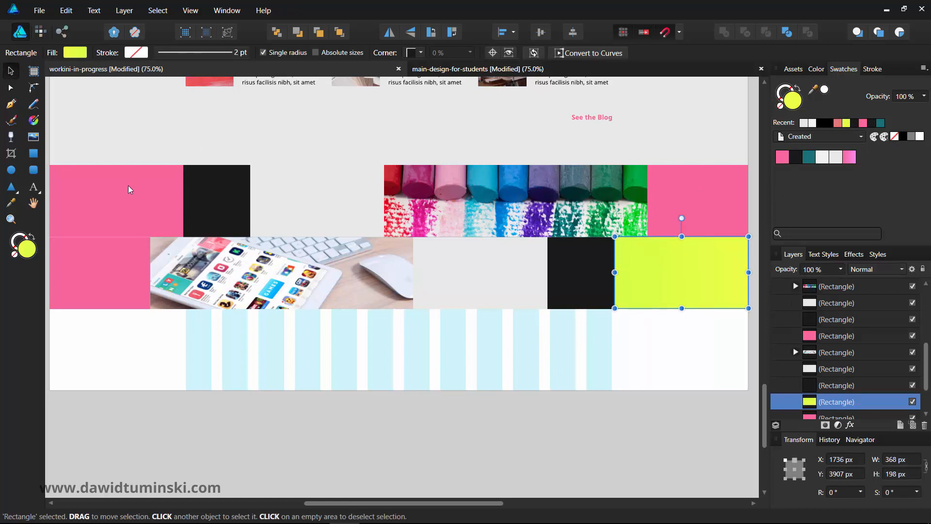
{"action": "left_click", "coordinate": [698, 207]}
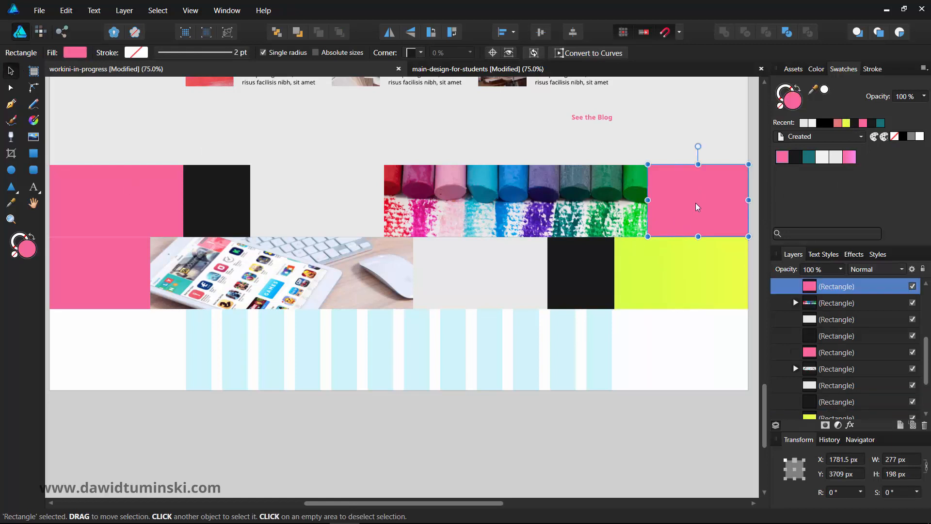
{"action": "left_click", "coordinate": [809, 158]}
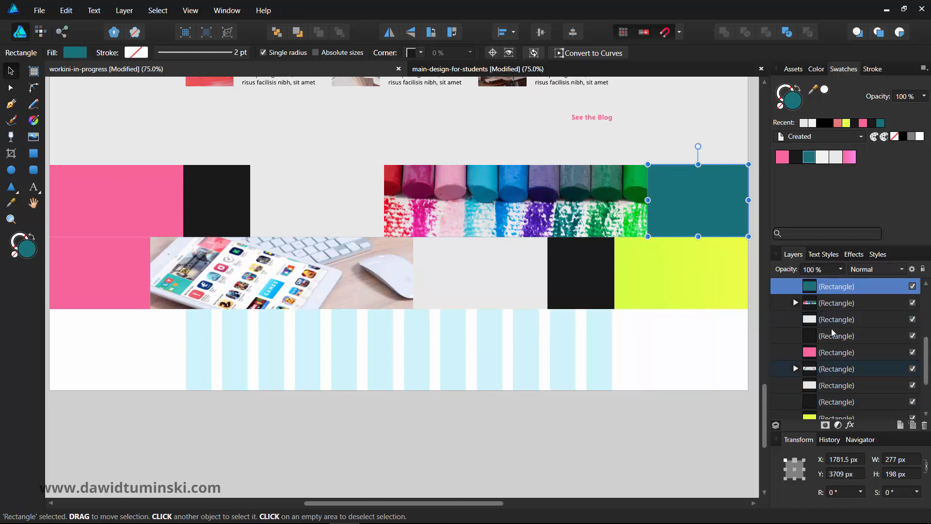
Step: Recolour the upper row's left-end pink rectangle light green (#65F76A) by shifting its hue
{"action": "left_click", "coordinate": [102, 187]}
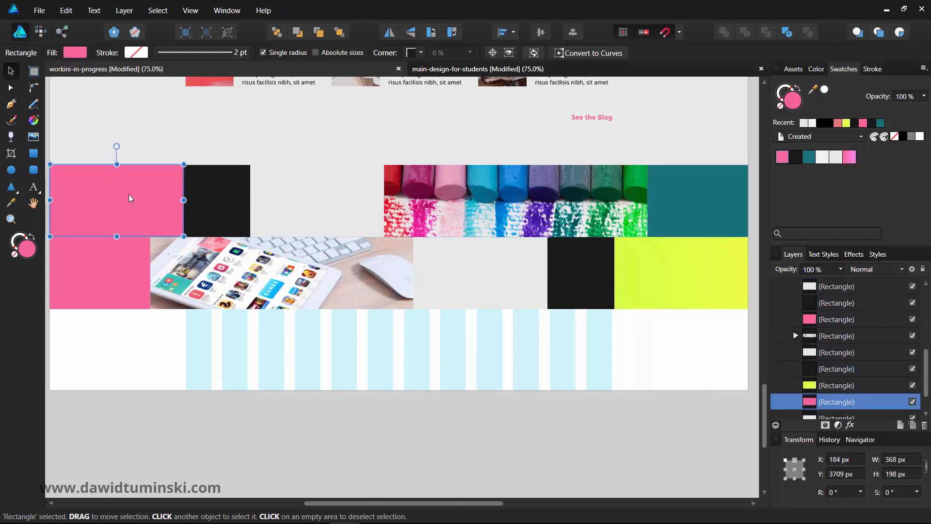
{"action": "double_click", "coordinate": [28, 256]}
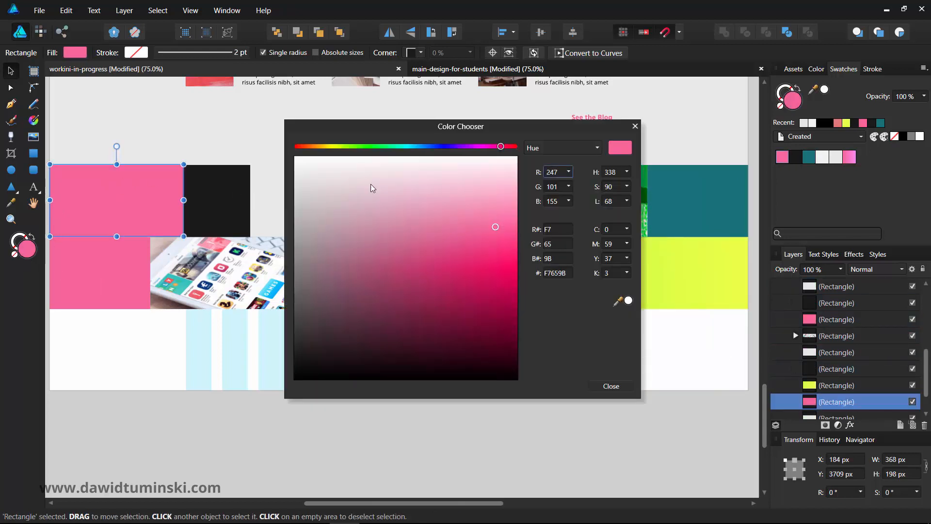
{"action": "left_click", "coordinate": [369, 146]}
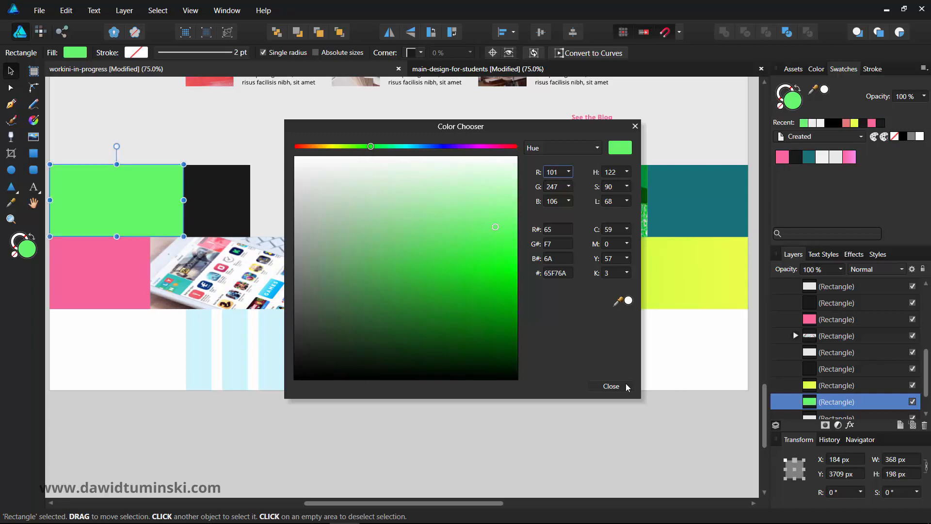
{"action": "left_click", "coordinate": [625, 387]}
Step: Recolour the upper row's light grey rectangle red with a custom fill colour
{"action": "left_click", "coordinate": [294, 200]}
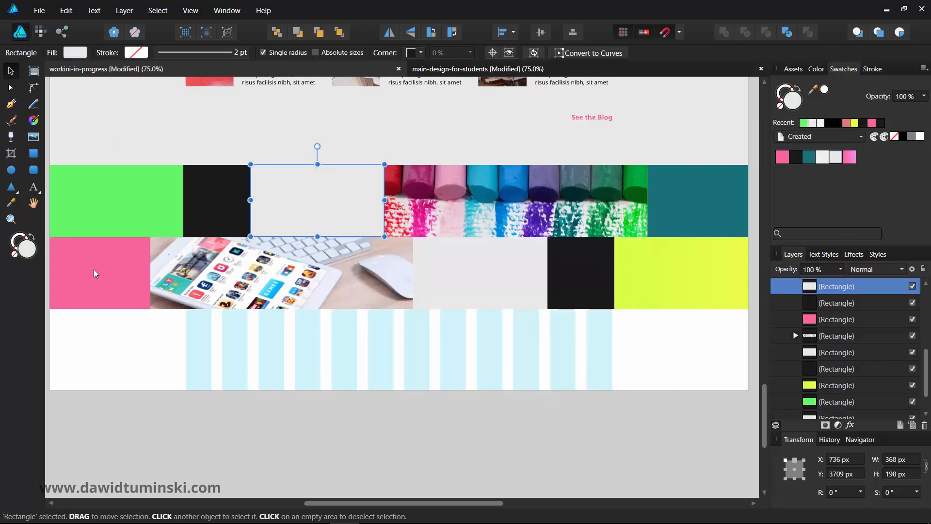
{"action": "double_click", "coordinate": [29, 256]}
{"action": "left_click", "coordinate": [456, 208]}
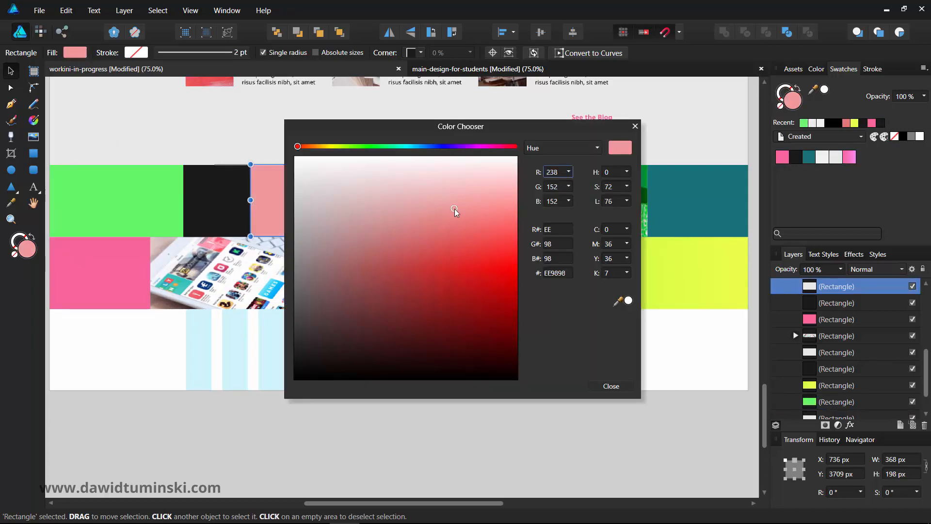
{"action": "left_click", "coordinate": [471, 246]}
{"action": "left_click", "coordinate": [611, 386]}
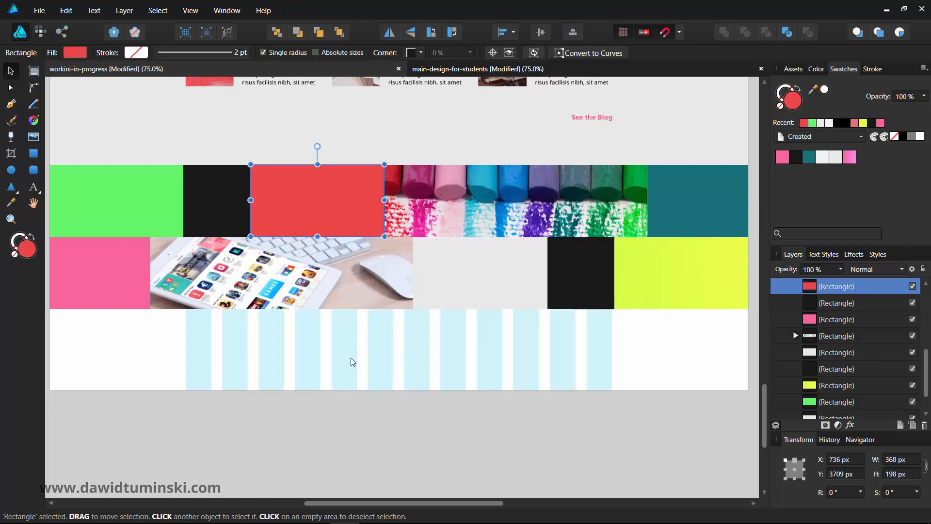
Step: Recolour the lower row's black rectangle purple (#5E34E4) with a custom fill colour
{"action": "left_click", "coordinate": [585, 280]}
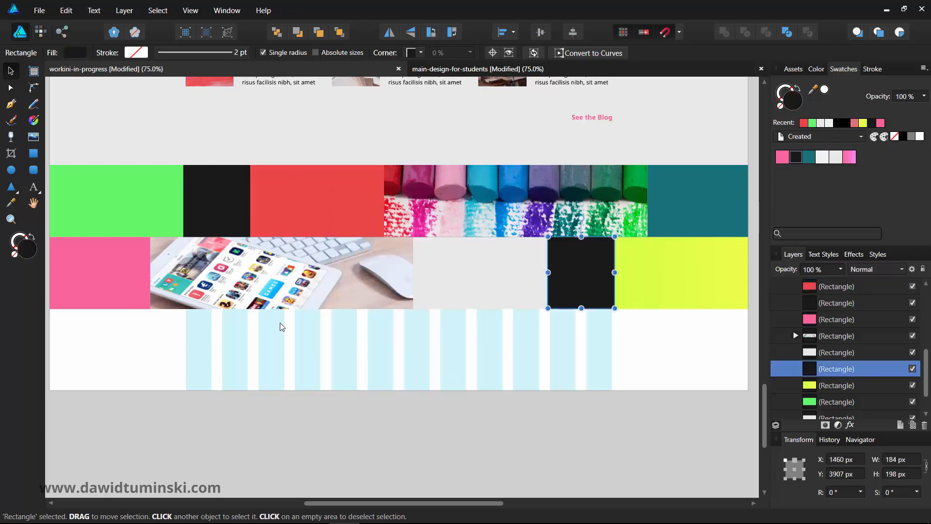
{"action": "double_click", "coordinate": [33, 252]}
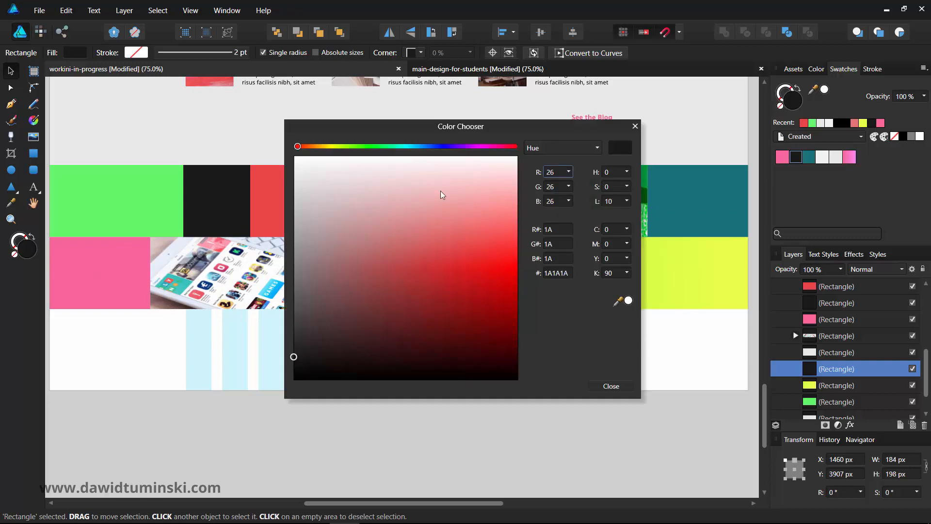
{"action": "left_click_drag", "start_coordinate": [458, 149], "coordinate": [450, 146]}
{"action": "left_click", "coordinate": [468, 208]}
{"action": "left_click", "coordinate": [465, 256]}
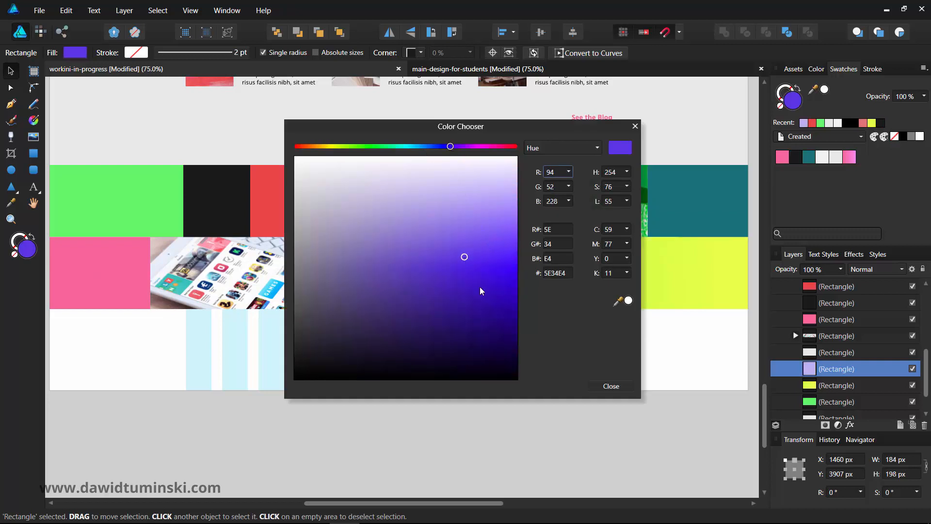
{"action": "left_click", "coordinate": [612, 386]}
{"action": "left_click", "coordinate": [544, 430]}
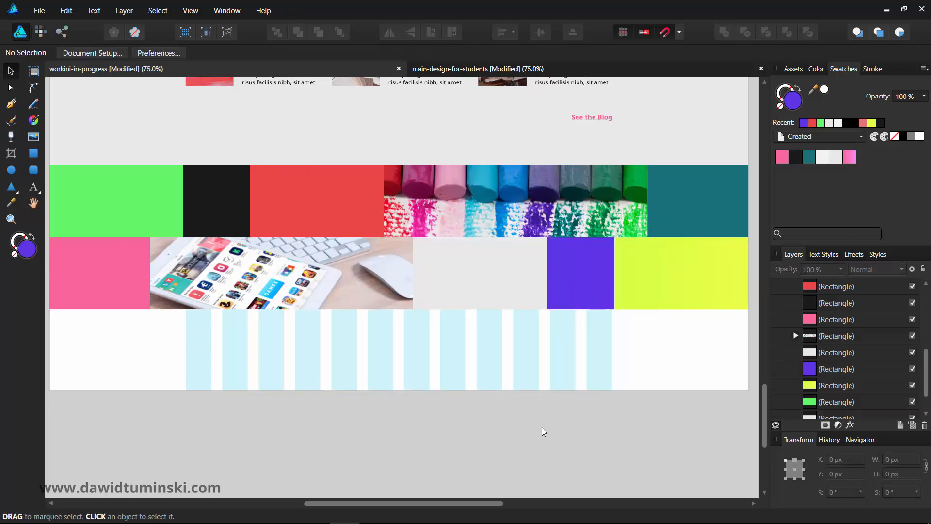
Step: Place the image 6.jpg from the instagram folder at default size in the Gallery layer
{"action": "scroll", "coordinate": [914, 359], "scroll_direction": "up", "scroll_amount": 2}
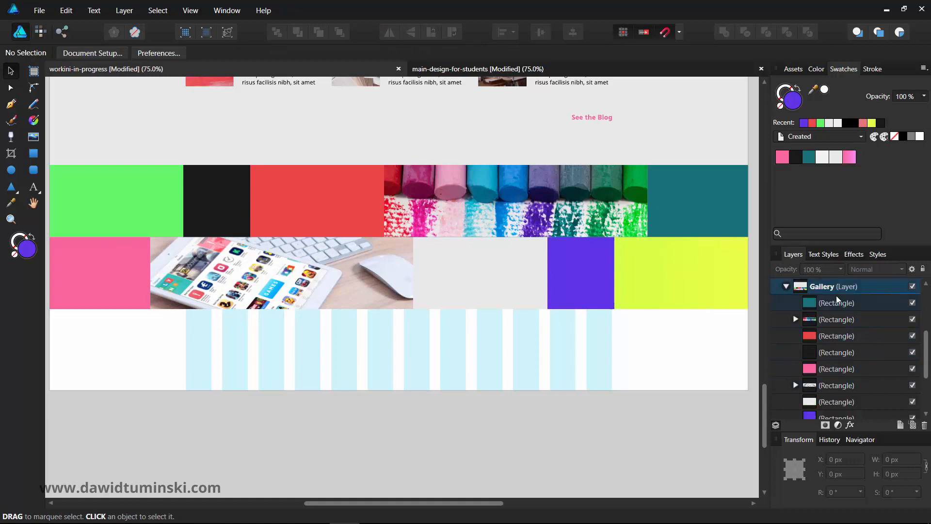
{"action": "left_click", "coordinate": [891, 287]}
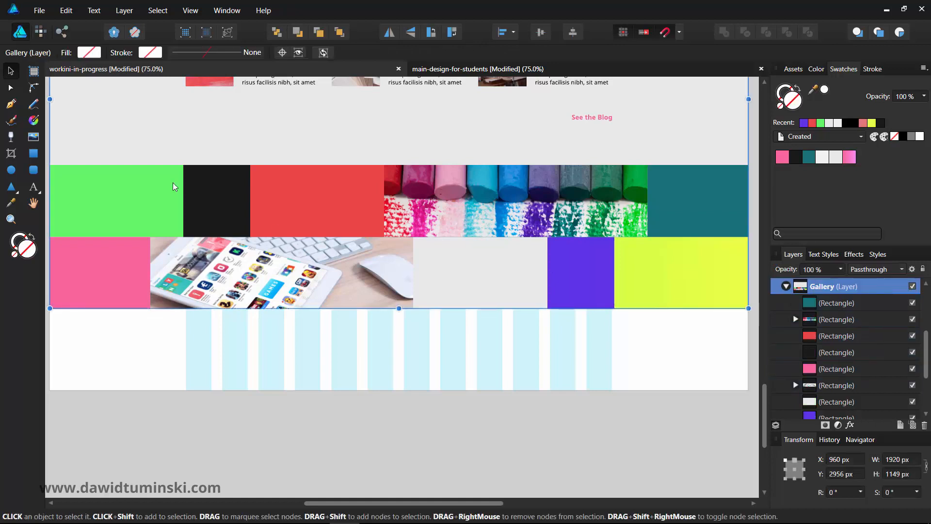
{"action": "left_click", "coordinate": [33, 137]}
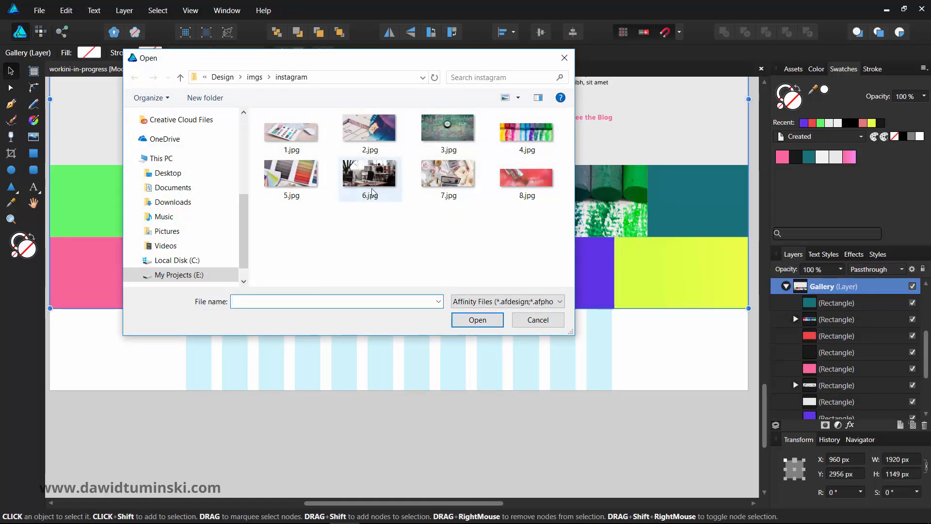
{"action": "double_click", "coordinate": [369, 175]}
{"action": "left_click", "coordinate": [379, 336]}
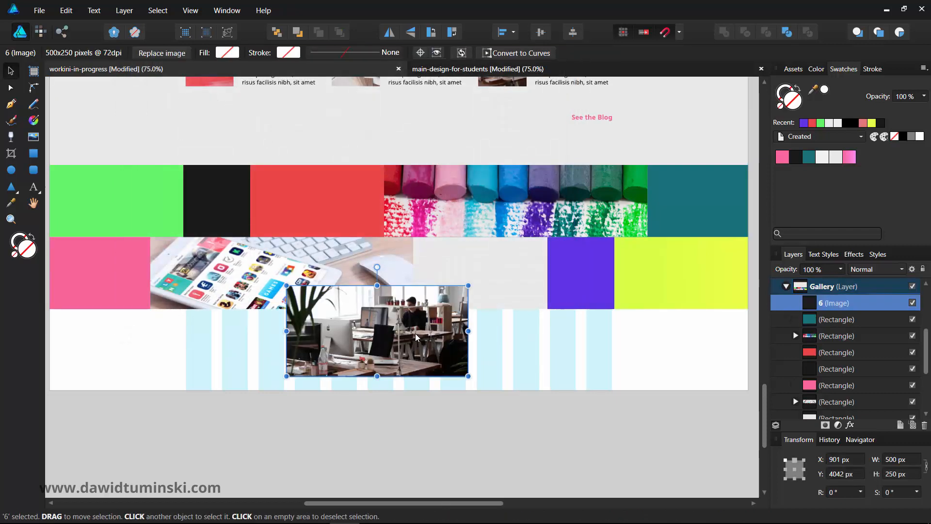
Step: Clip the office image inside the upper row's light green rectangle and reposition it to fill the rectangle
{"action": "left_click_drag", "start_coordinate": [415, 337], "coordinate": [445, 314]}
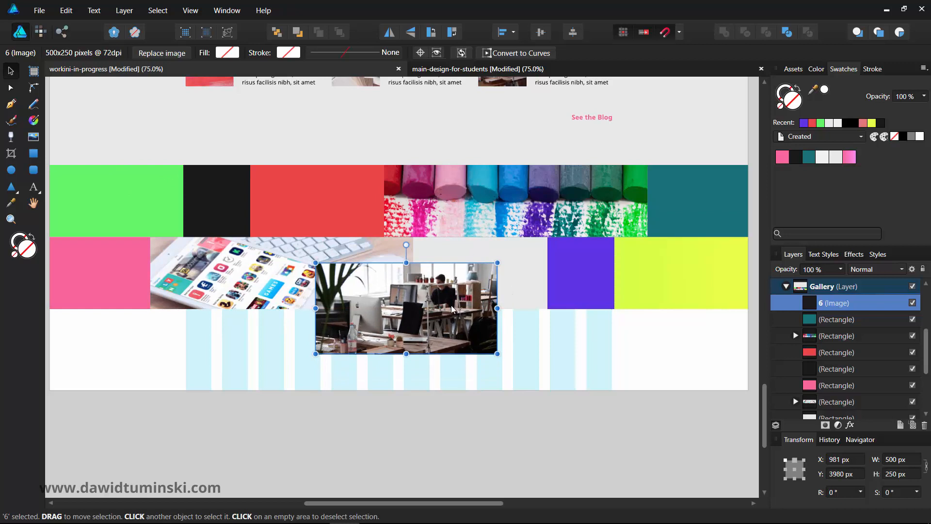
{"action": "left_click_drag", "start_coordinate": [868, 300], "coordinate": [838, 397]}
{"action": "left_click_drag", "start_coordinate": [442, 323], "coordinate": [170, 222]}
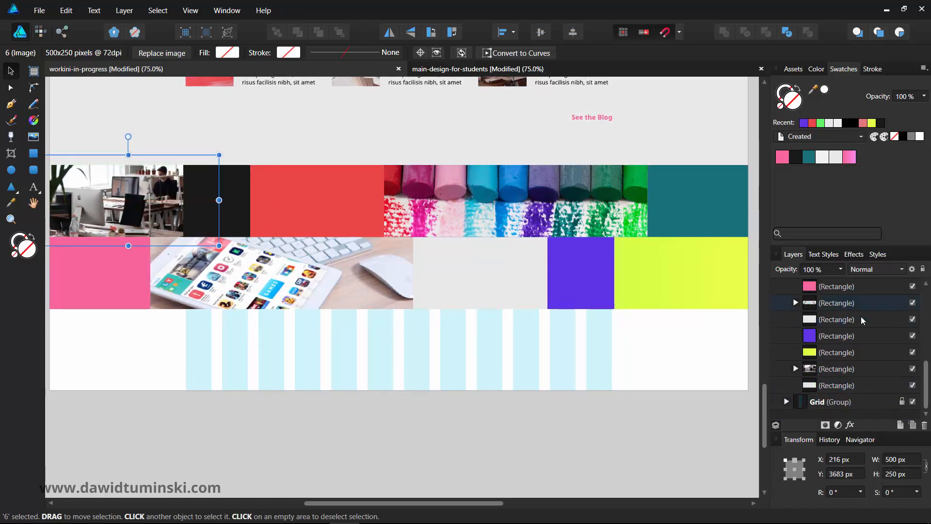
Step: Place the image 2.jpg from the instagram folder at default size in the Gallery layer
{"action": "scroll", "coordinate": [863, 319], "scroll_direction": "up", "scroll_amount": 3}
{"action": "left_click", "coordinate": [834, 303]}
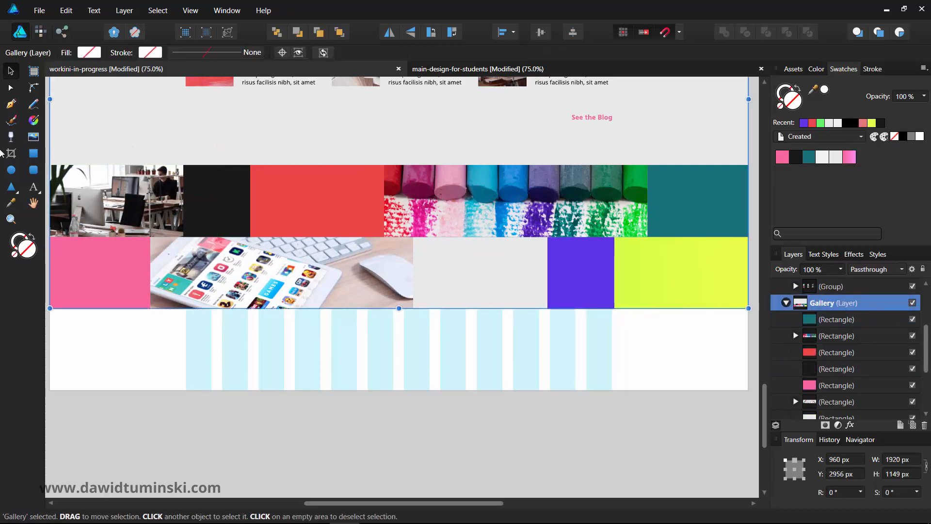
{"action": "left_click", "coordinate": [33, 136]}
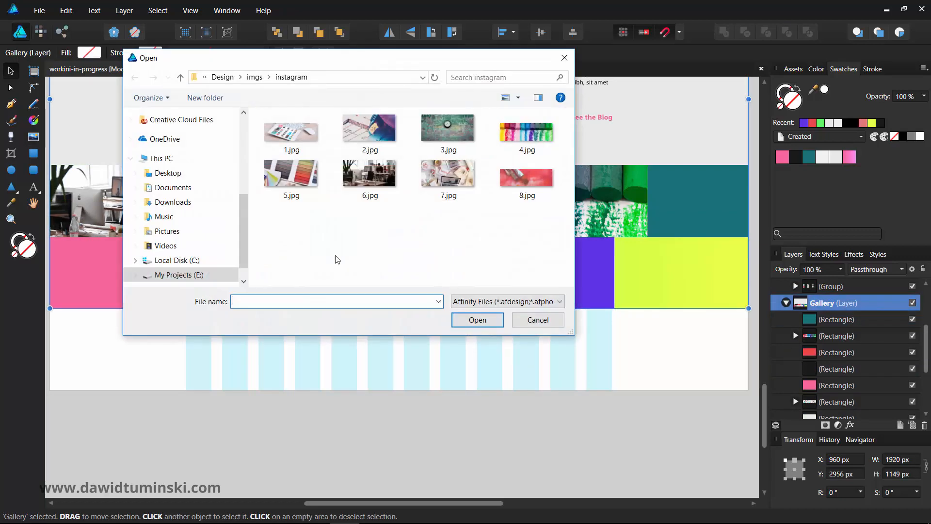
{"action": "double_click", "coordinate": [369, 127]}
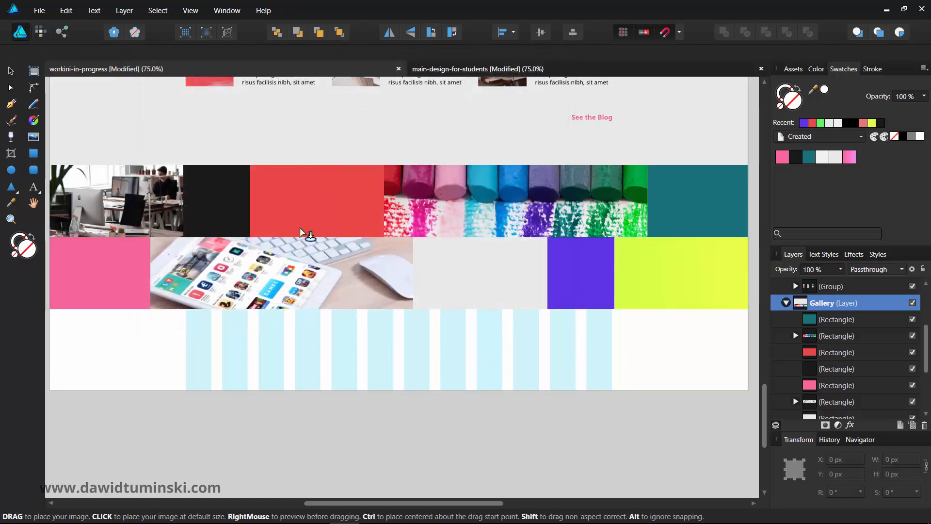
{"action": "left_click", "coordinate": [415, 348]}
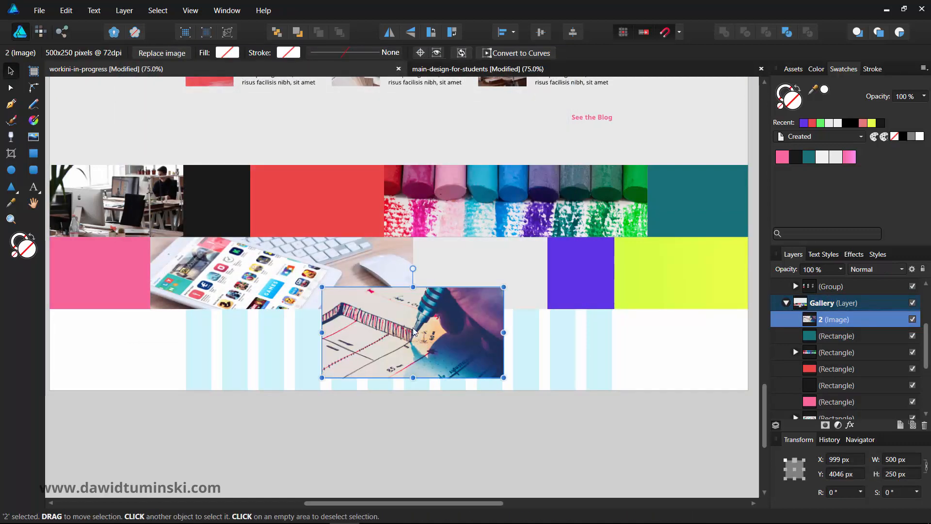
Step: Clip the marker drawing image inside the upper row's red rectangle and reposition it to fill the rectangle
{"action": "left_click_drag", "start_coordinate": [415, 347], "coordinate": [333, 275]}
{"action": "left_click_drag", "start_coordinate": [827, 320], "coordinate": [829, 369]}
{"action": "left_click_drag", "start_coordinate": [357, 252], "coordinate": [350, 208]}
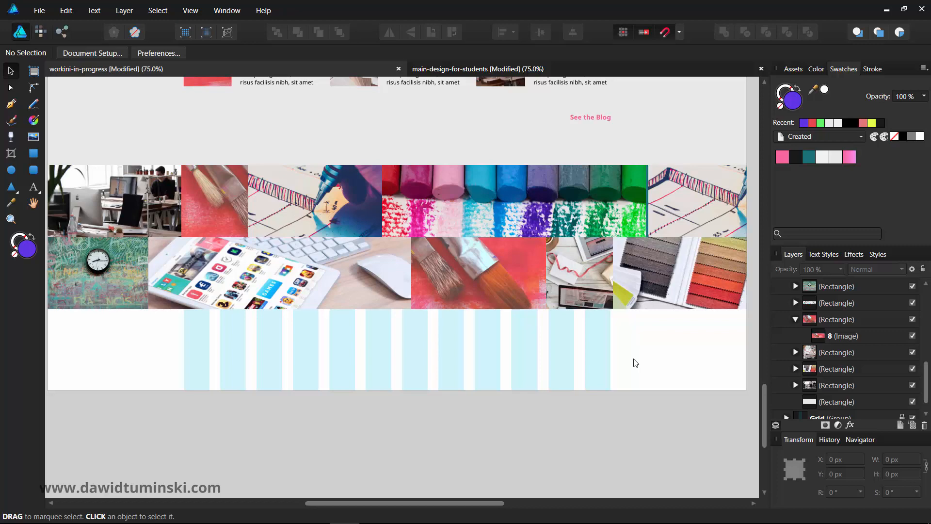
Step: Switch to the main-design-for-students document and examine the gallery and footer sections at the end of the page
{"action": "left_click", "coordinate": [568, 66]}
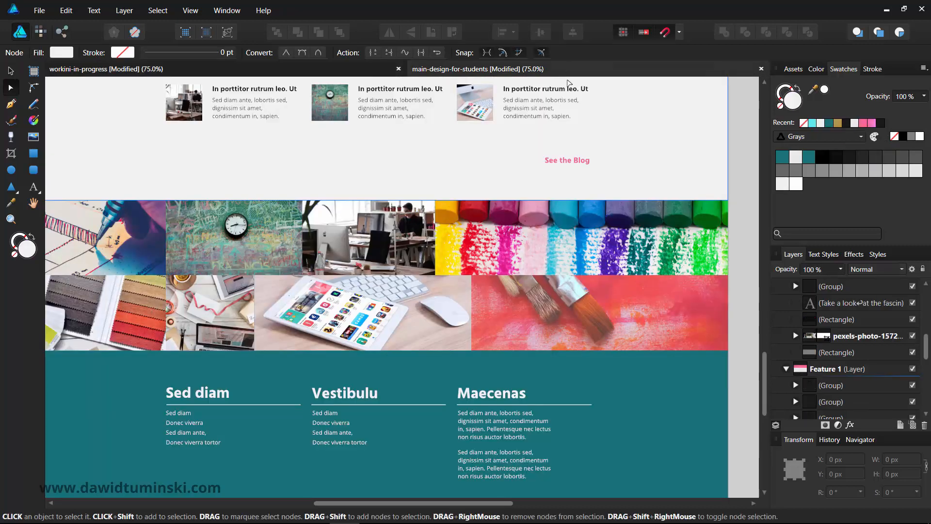
{"action": "scroll", "coordinate": [732, 173], "scroll_direction": "down", "scroll_amount": 3}
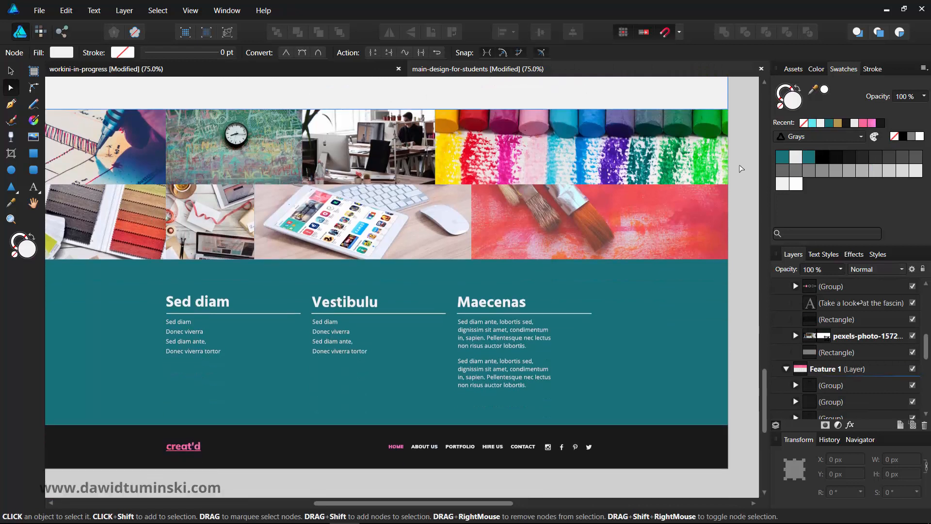
{"action": "scroll", "coordinate": [741, 169], "scroll_direction": "down", "scroll_amount": 1}
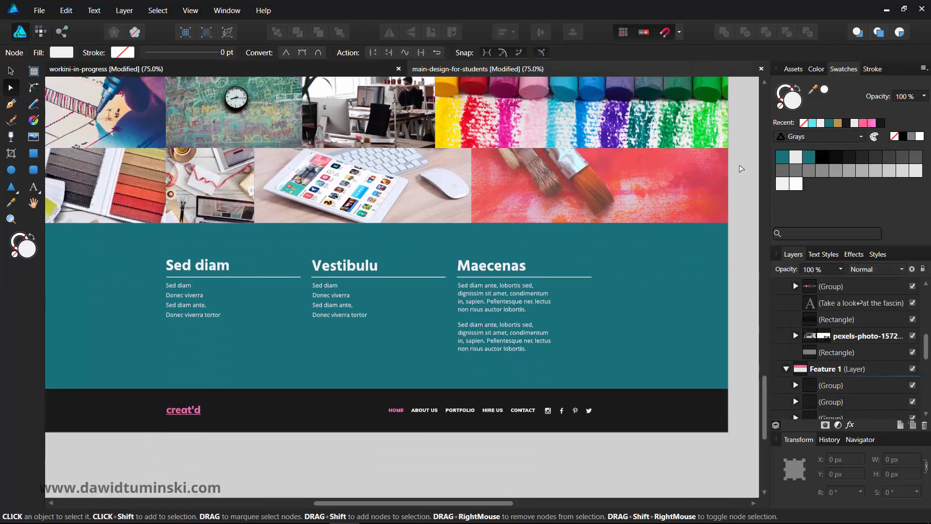